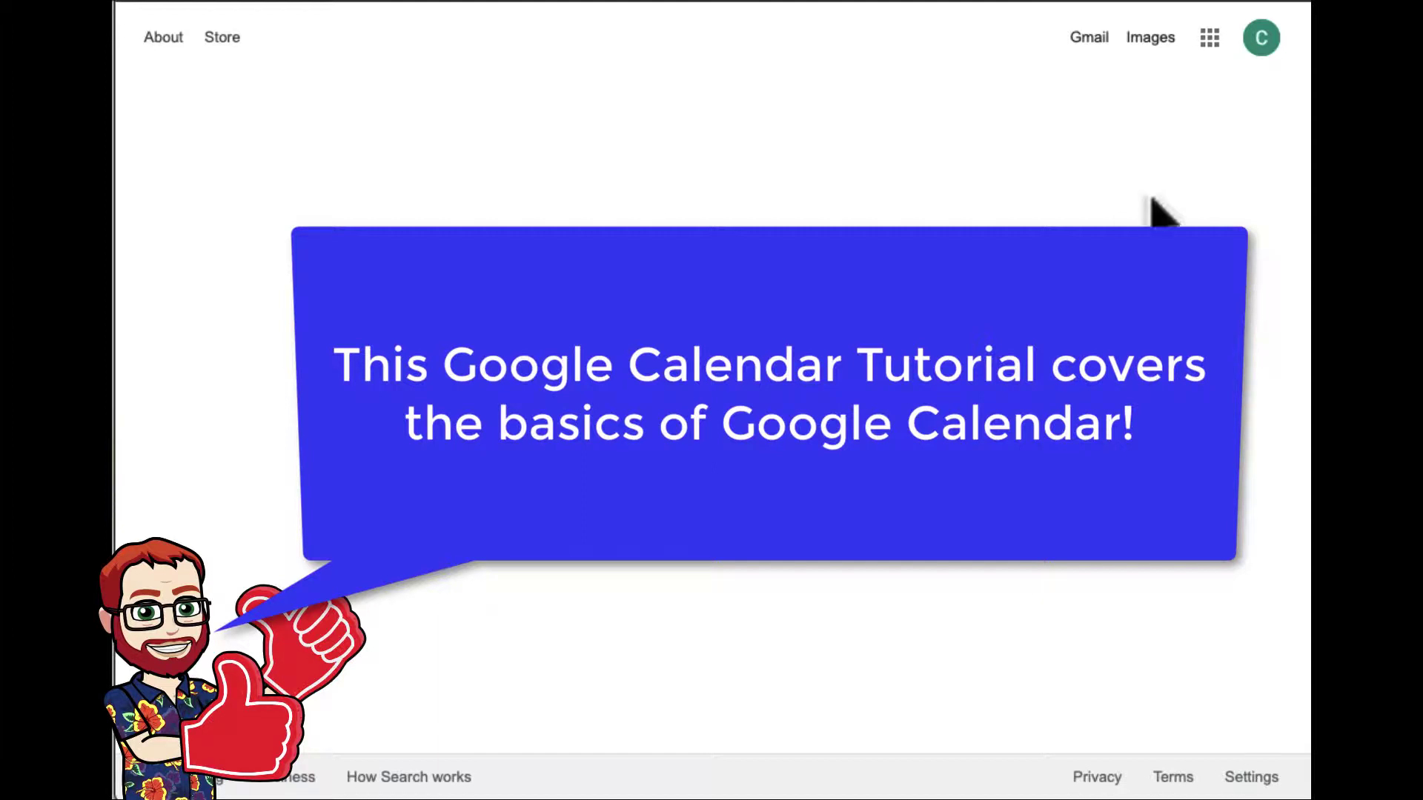
Launch Google Calendar from the Google apps list
left_click(1209, 37)
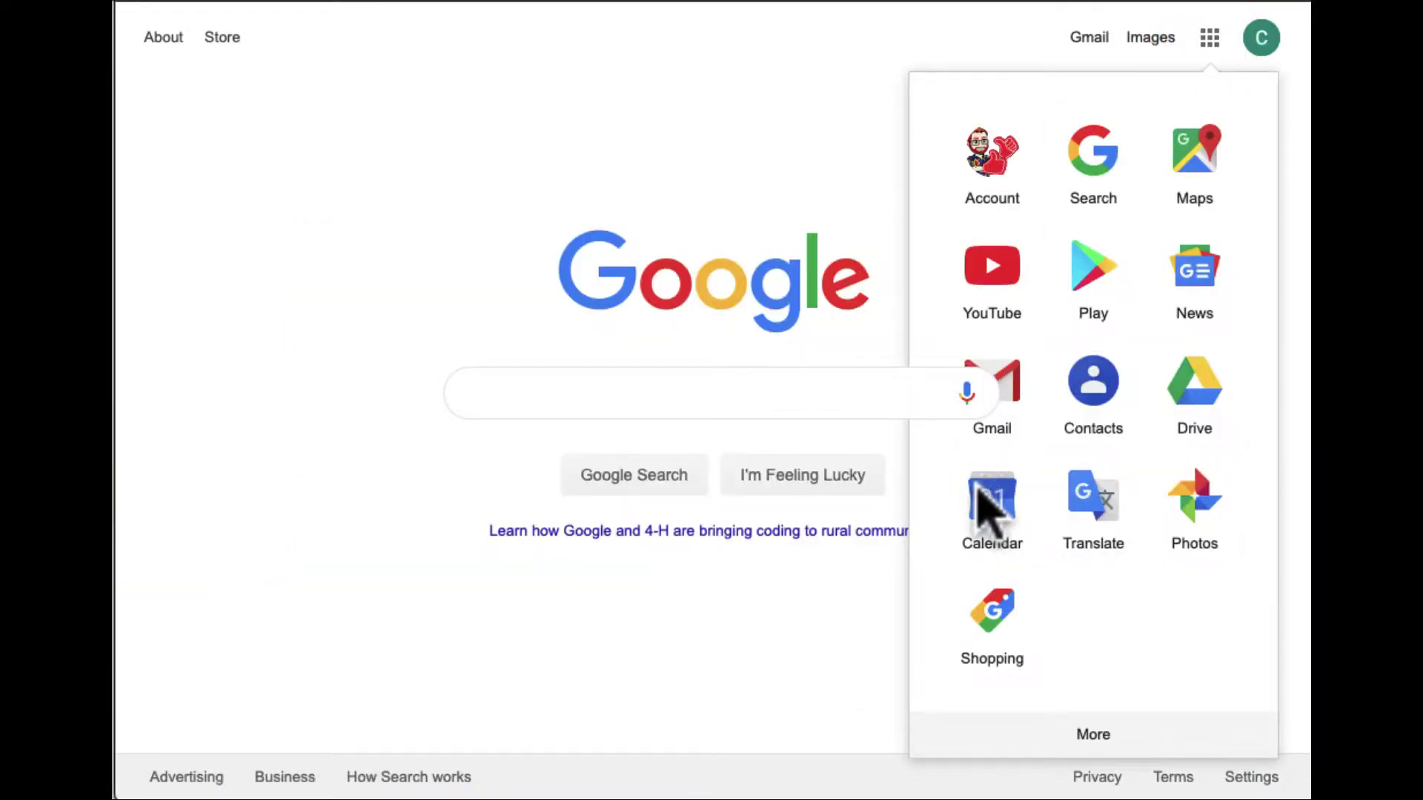
left_click(978, 492)
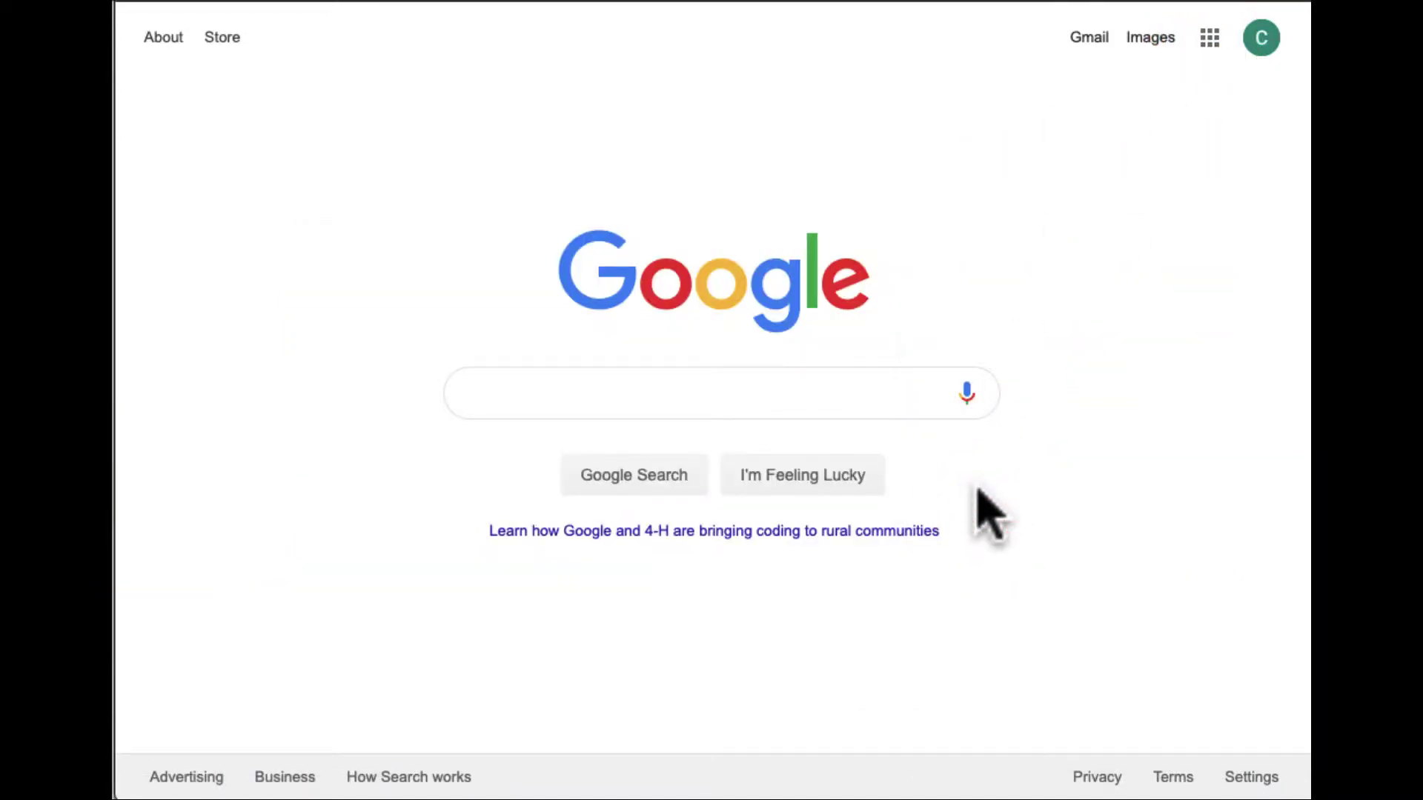
left_click(1209, 37)
left_click(1002, 505)
left_click(298, 1)
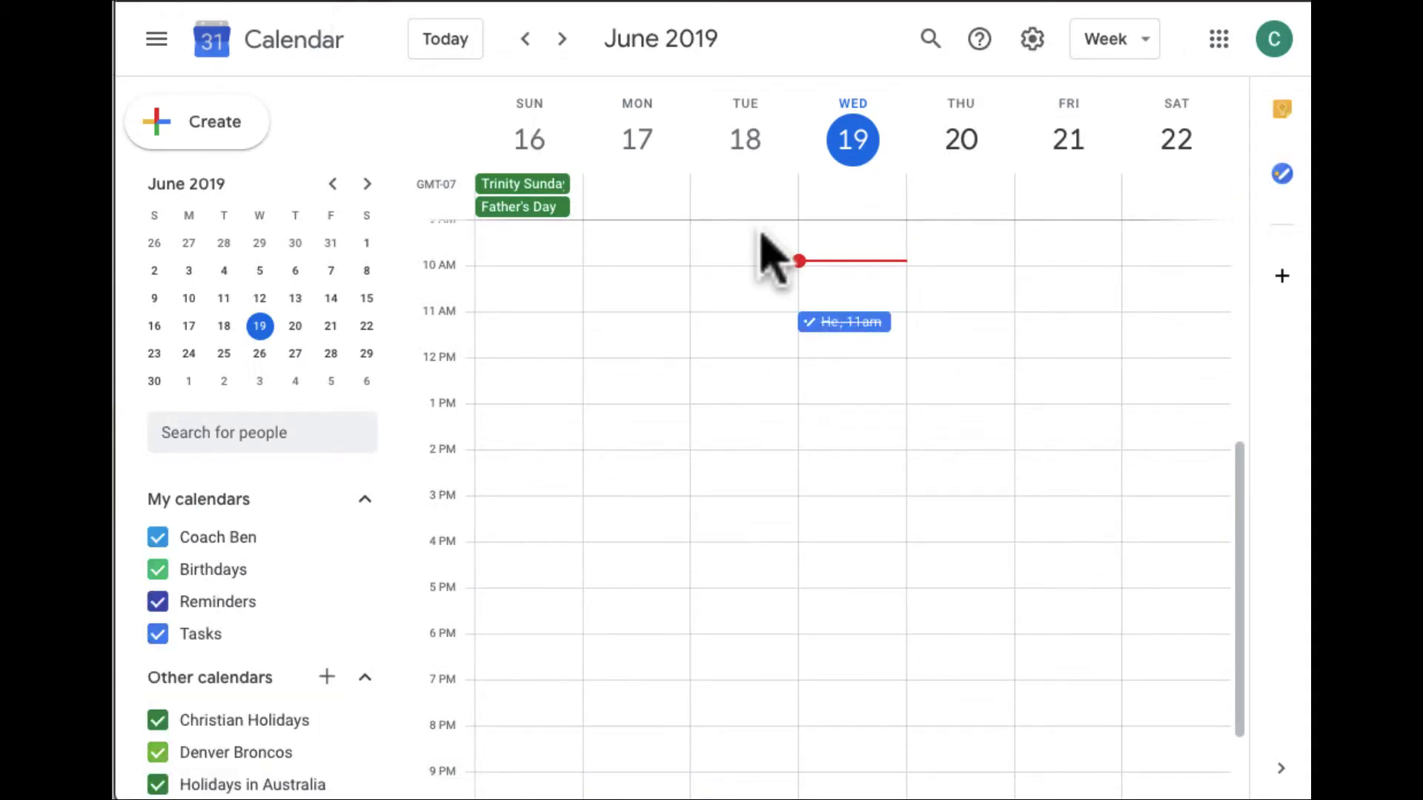
Start an untitled draft and a Monday 1 PM draft, discarding both
left_click(252, 128)
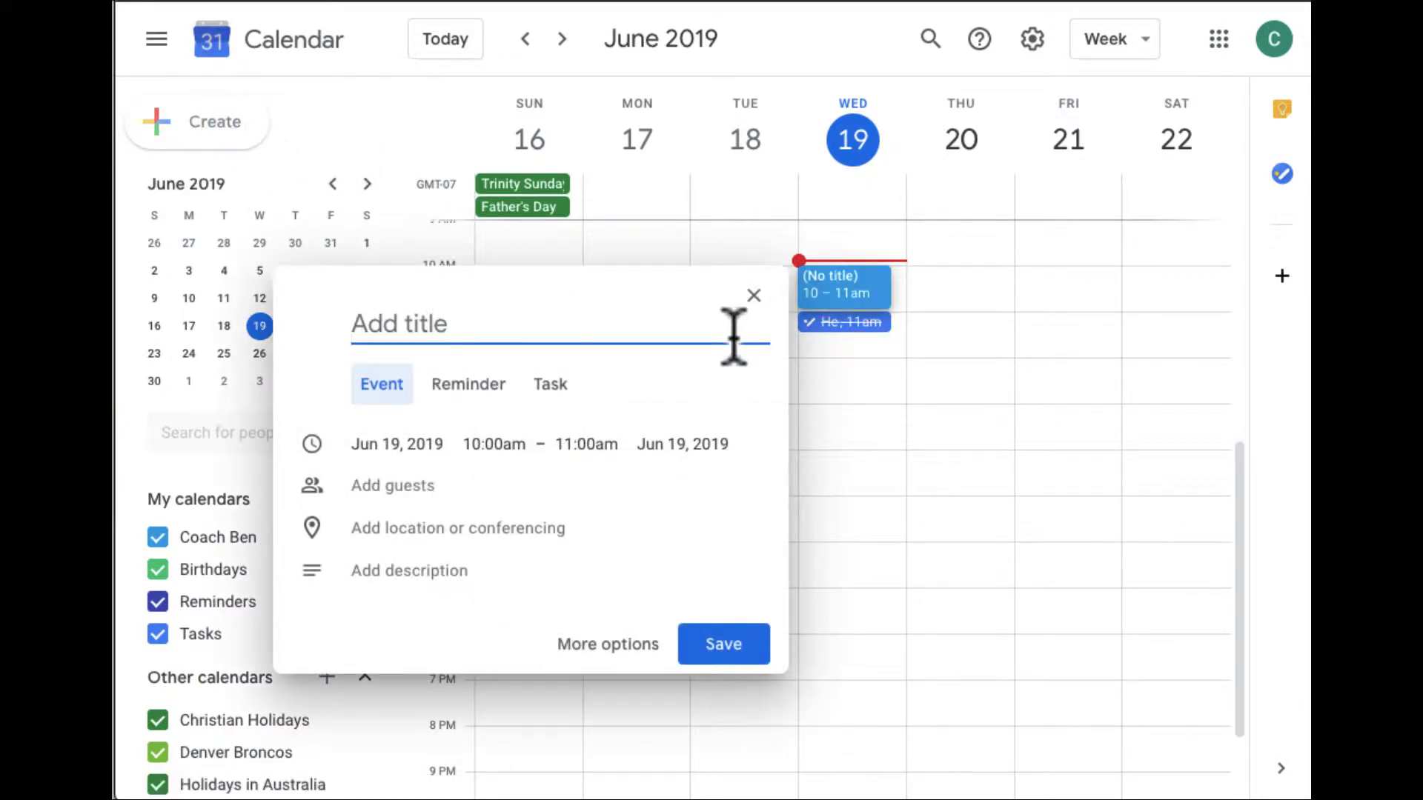
left_click(752, 294)
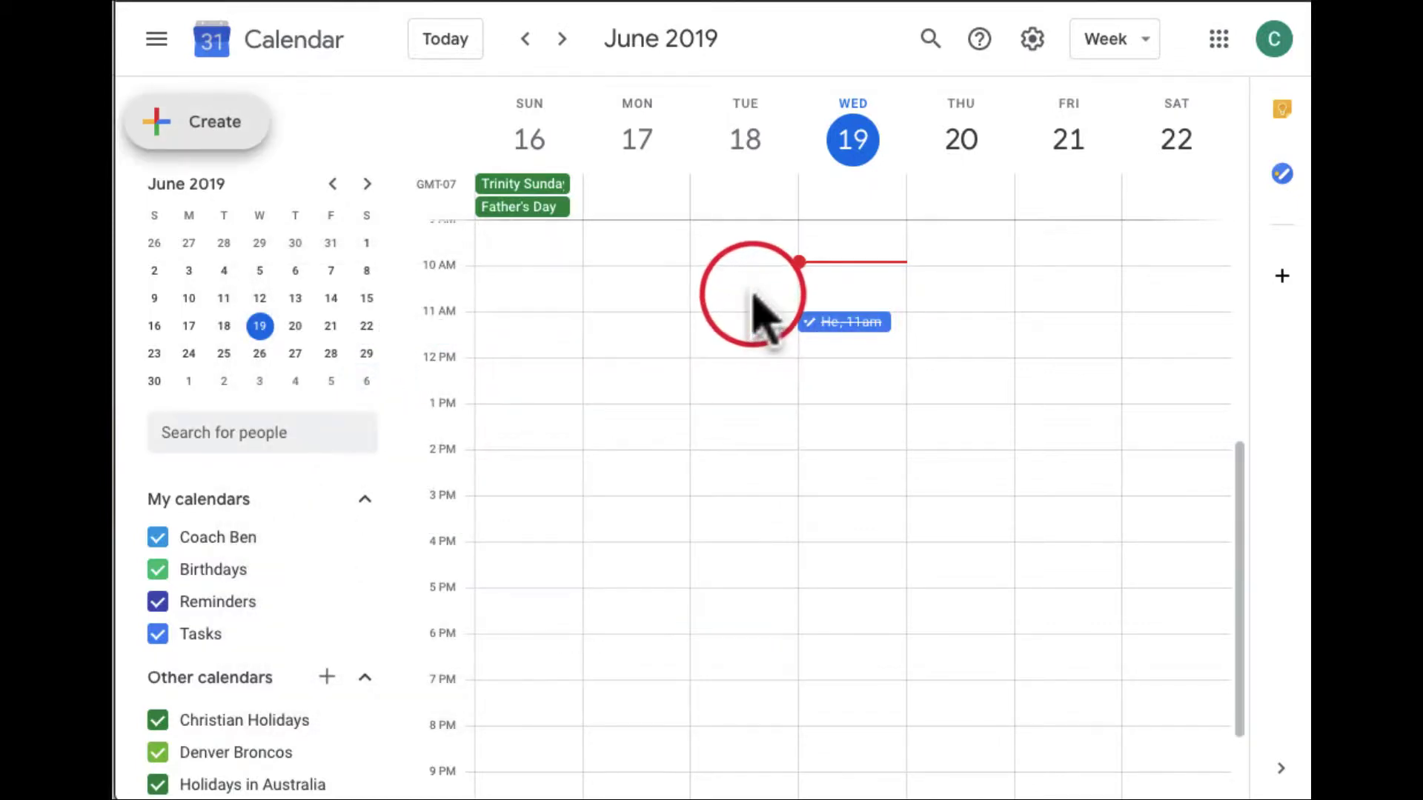
left_click(644, 425)
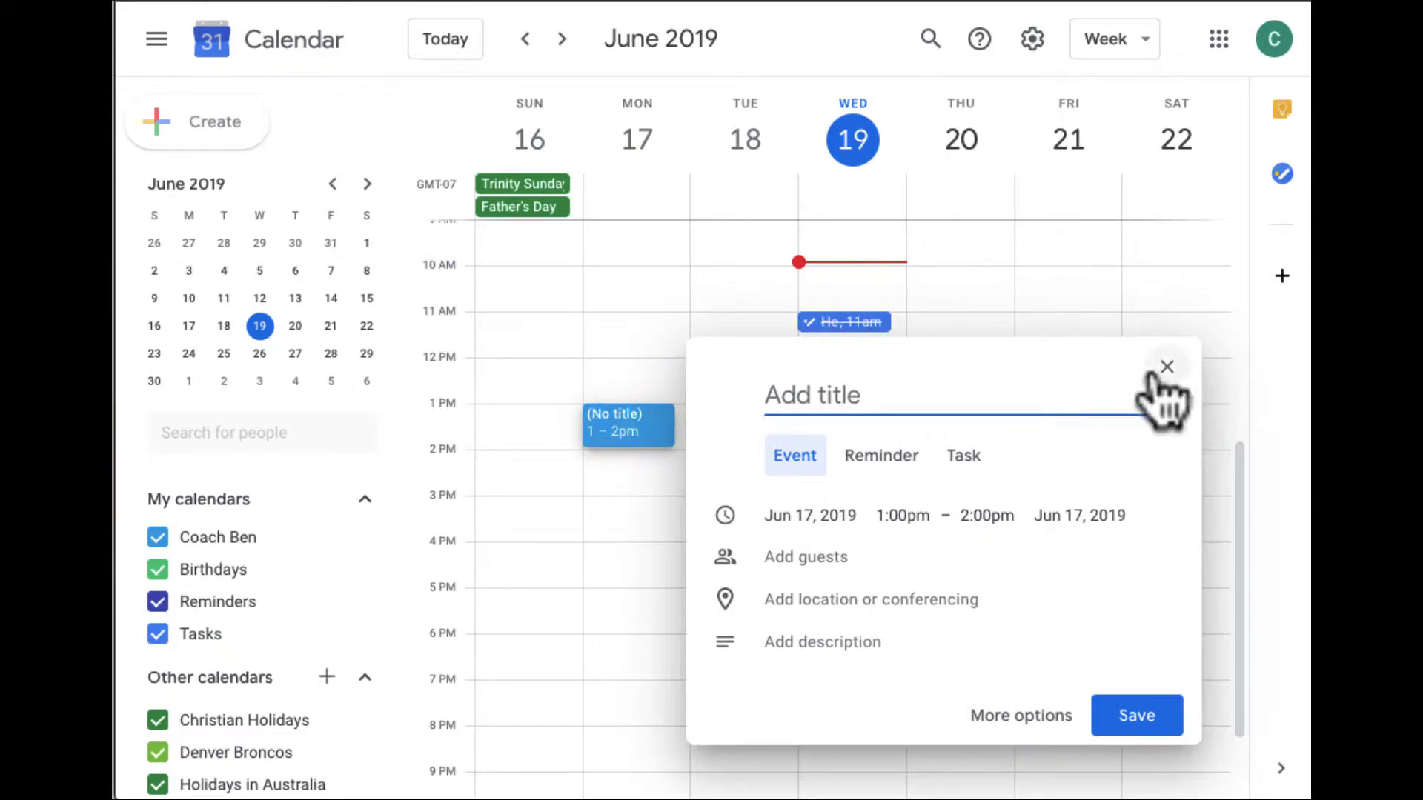
left_click(1167, 367)
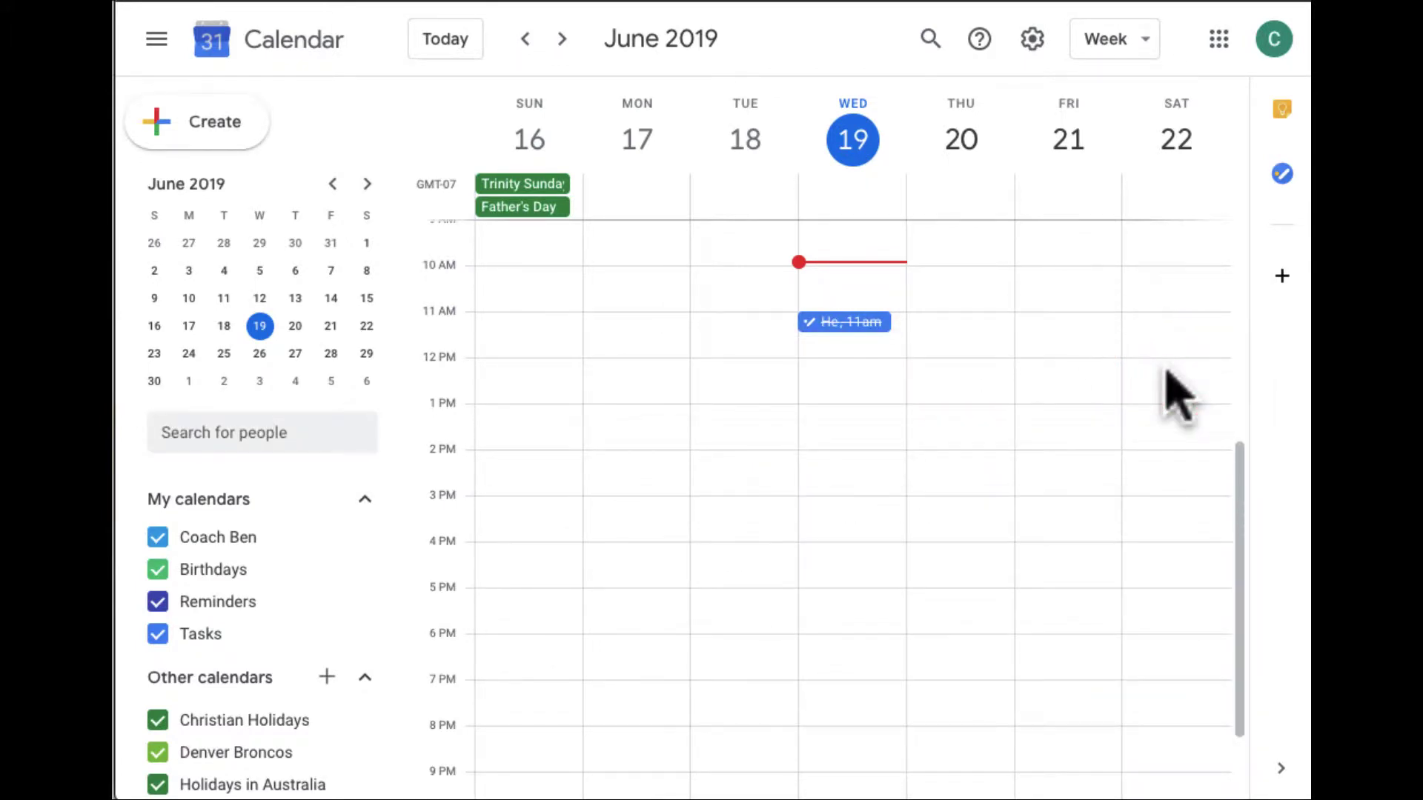
left_click(1139, 46)
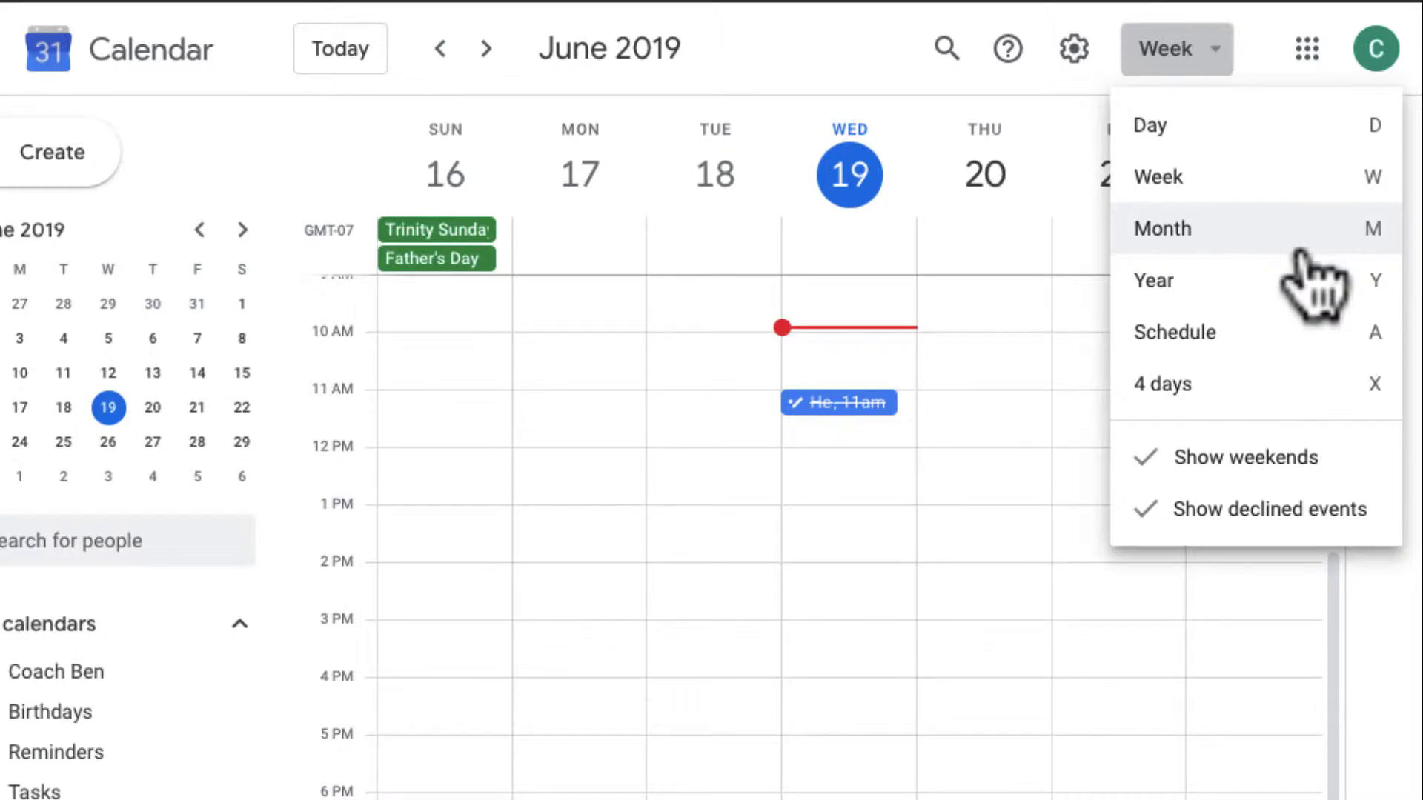
left_click(1316, 335)
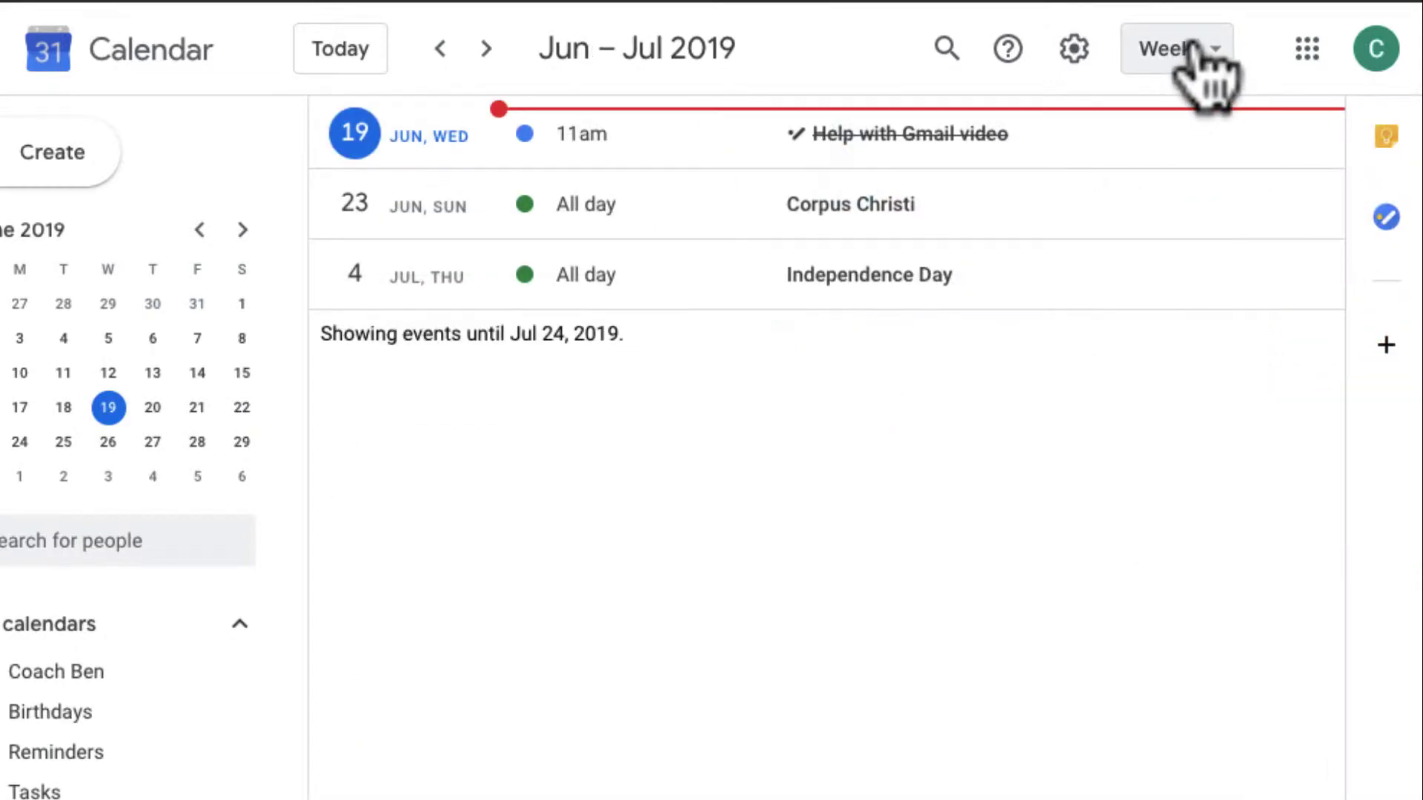
left_click(1192, 46)
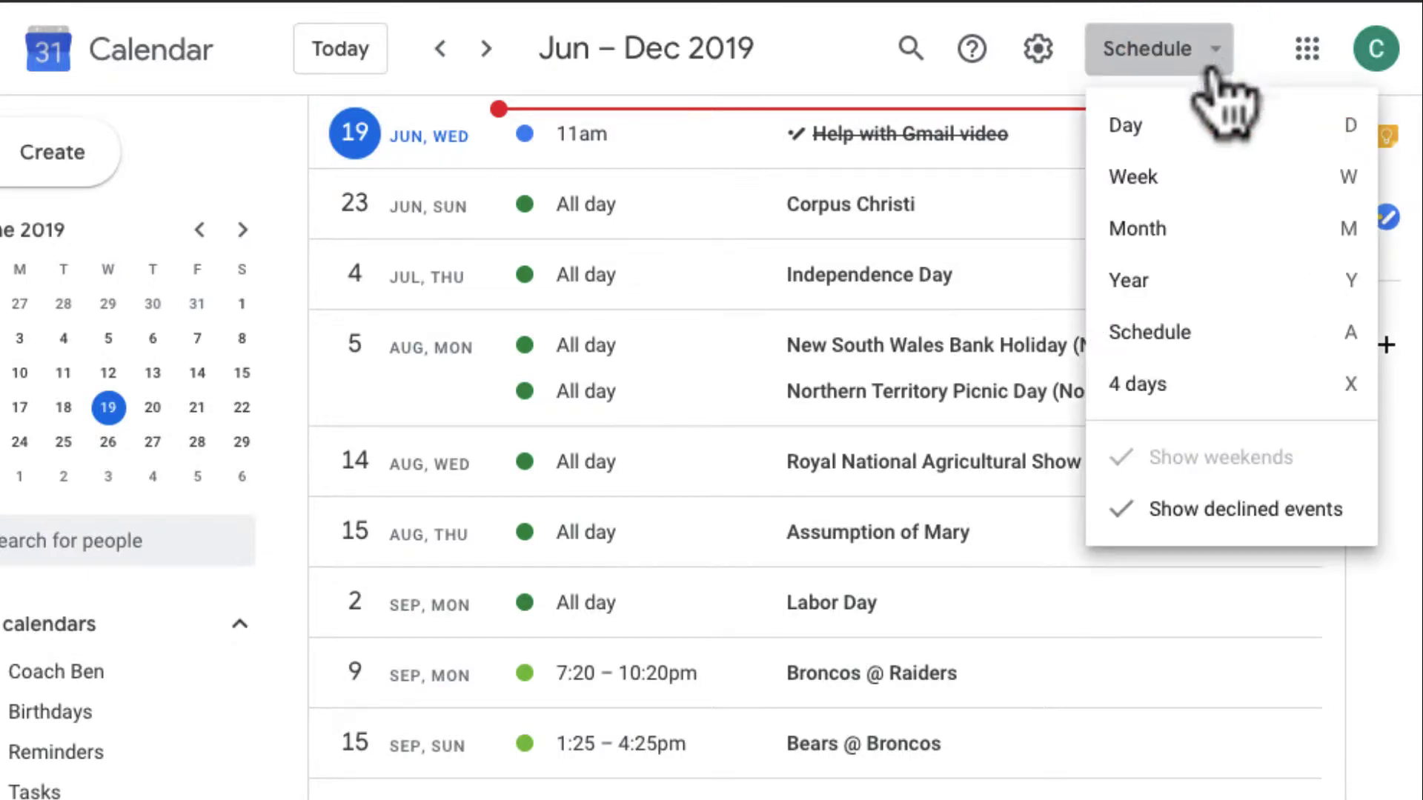
left_click(1209, 115)
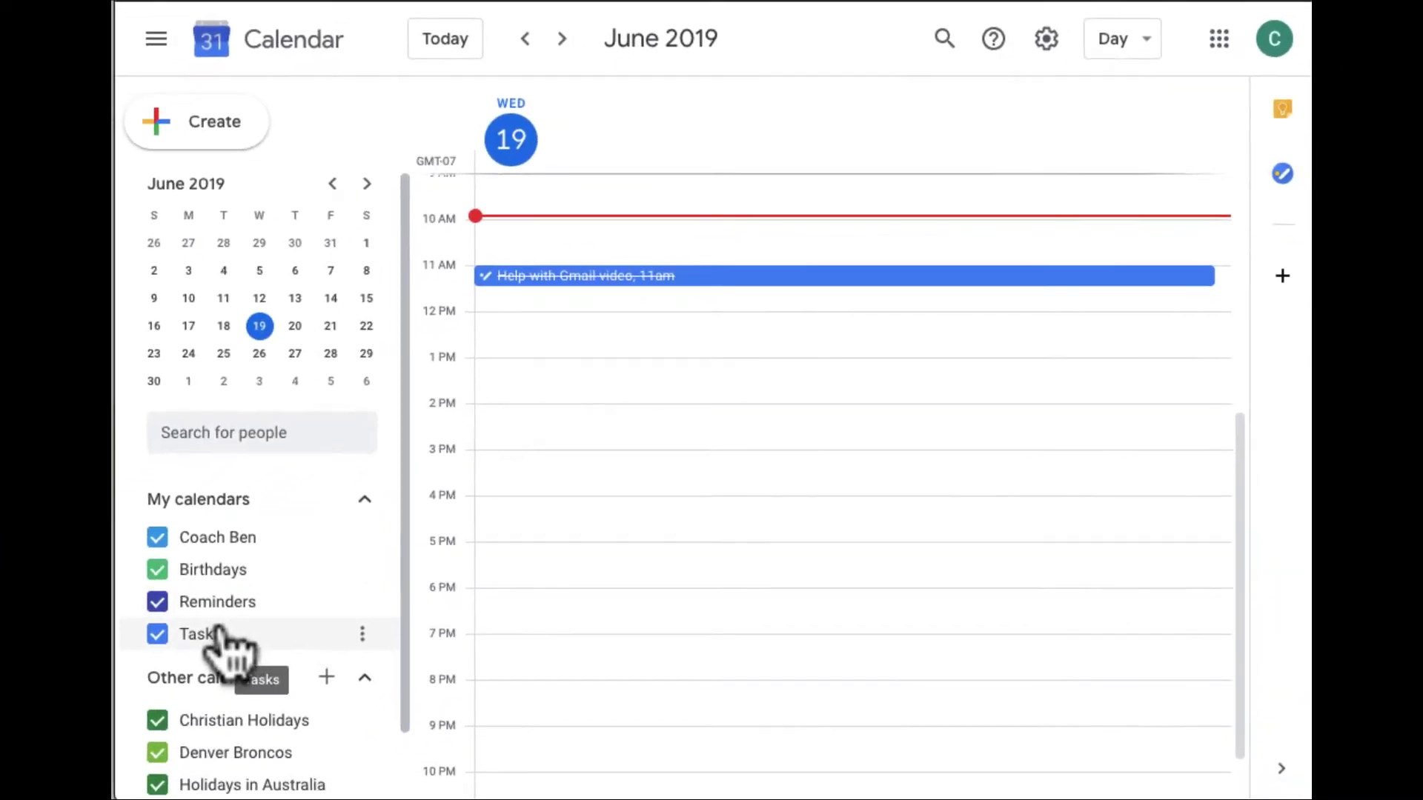
left_click(1119, 43)
left_click(1126, 143)
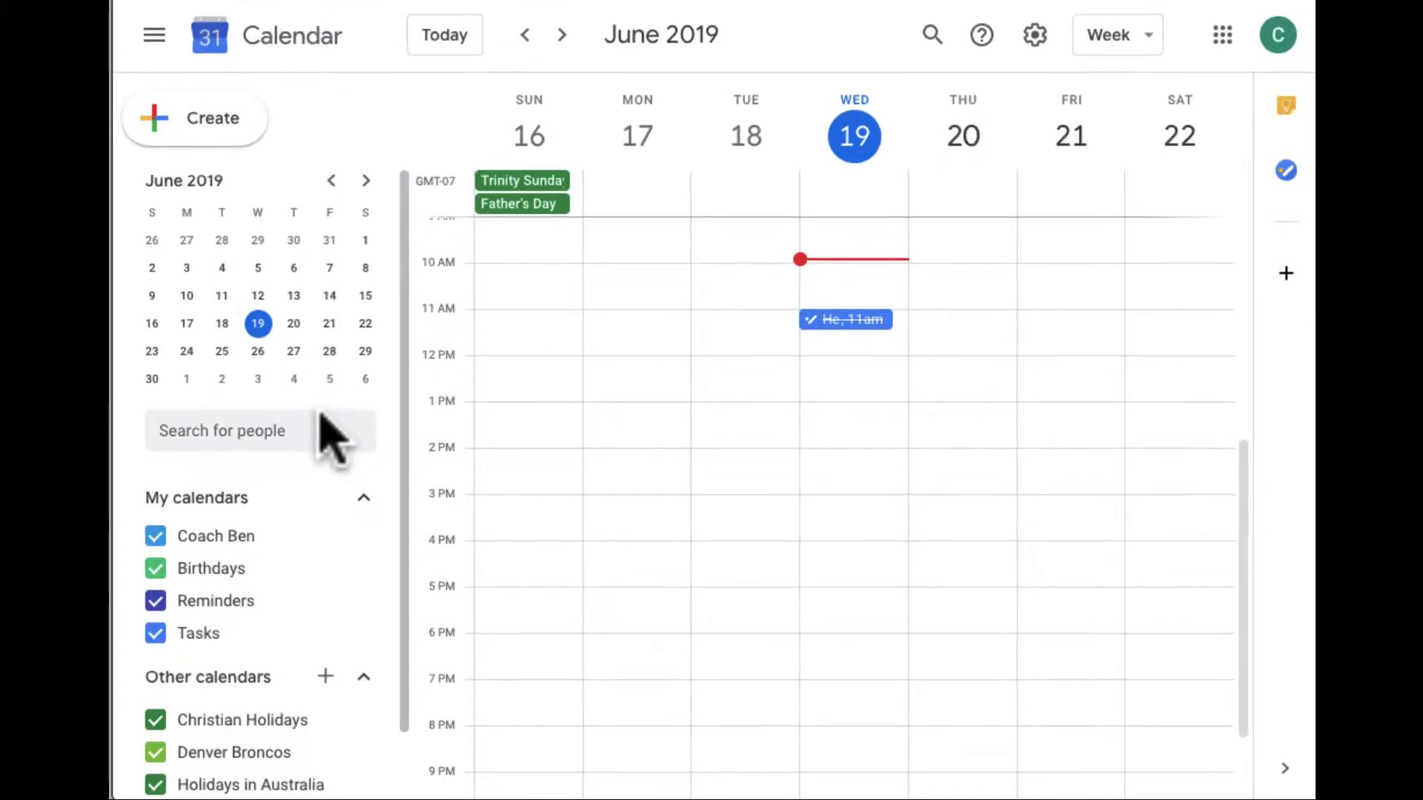
scroll(252, 501, "down", 2)
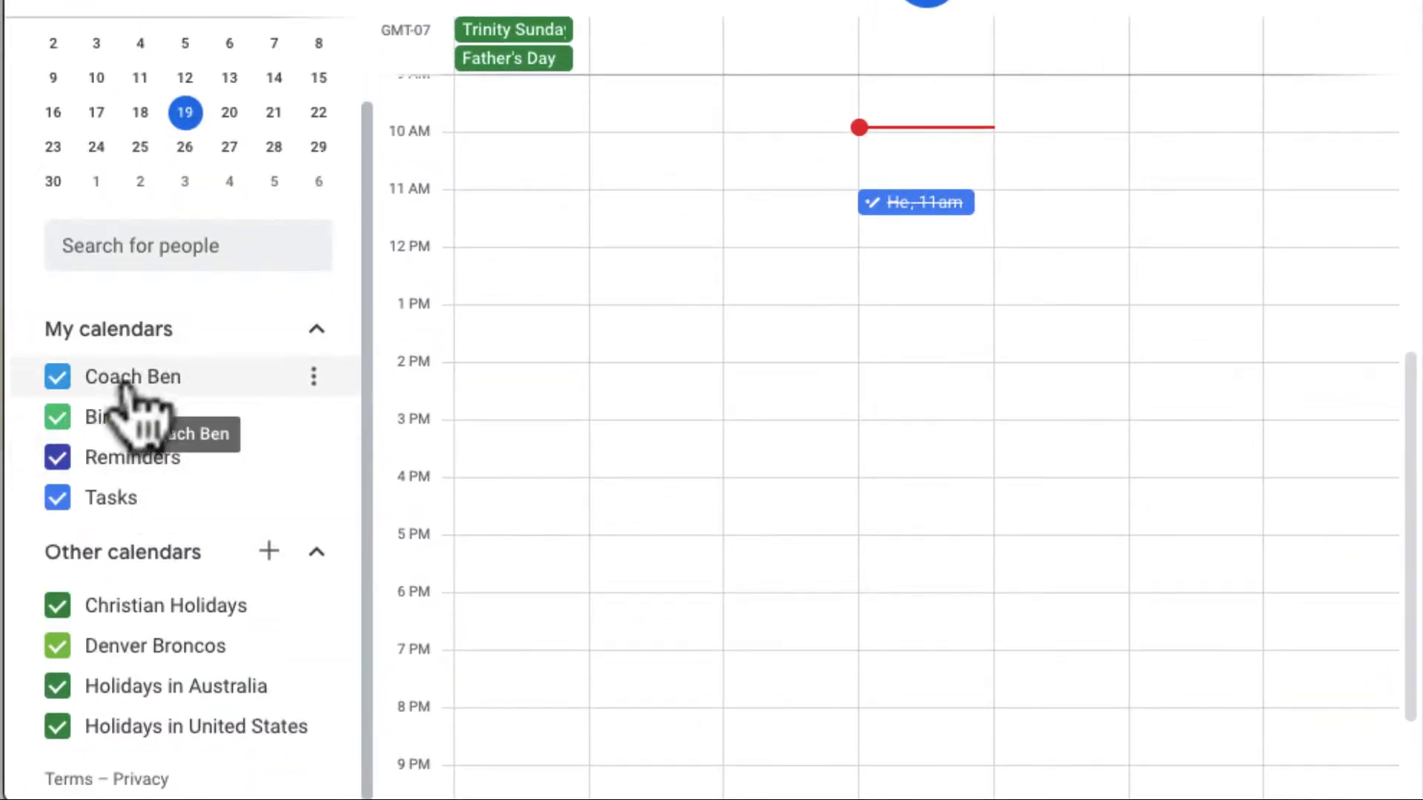
left_click(317, 328)
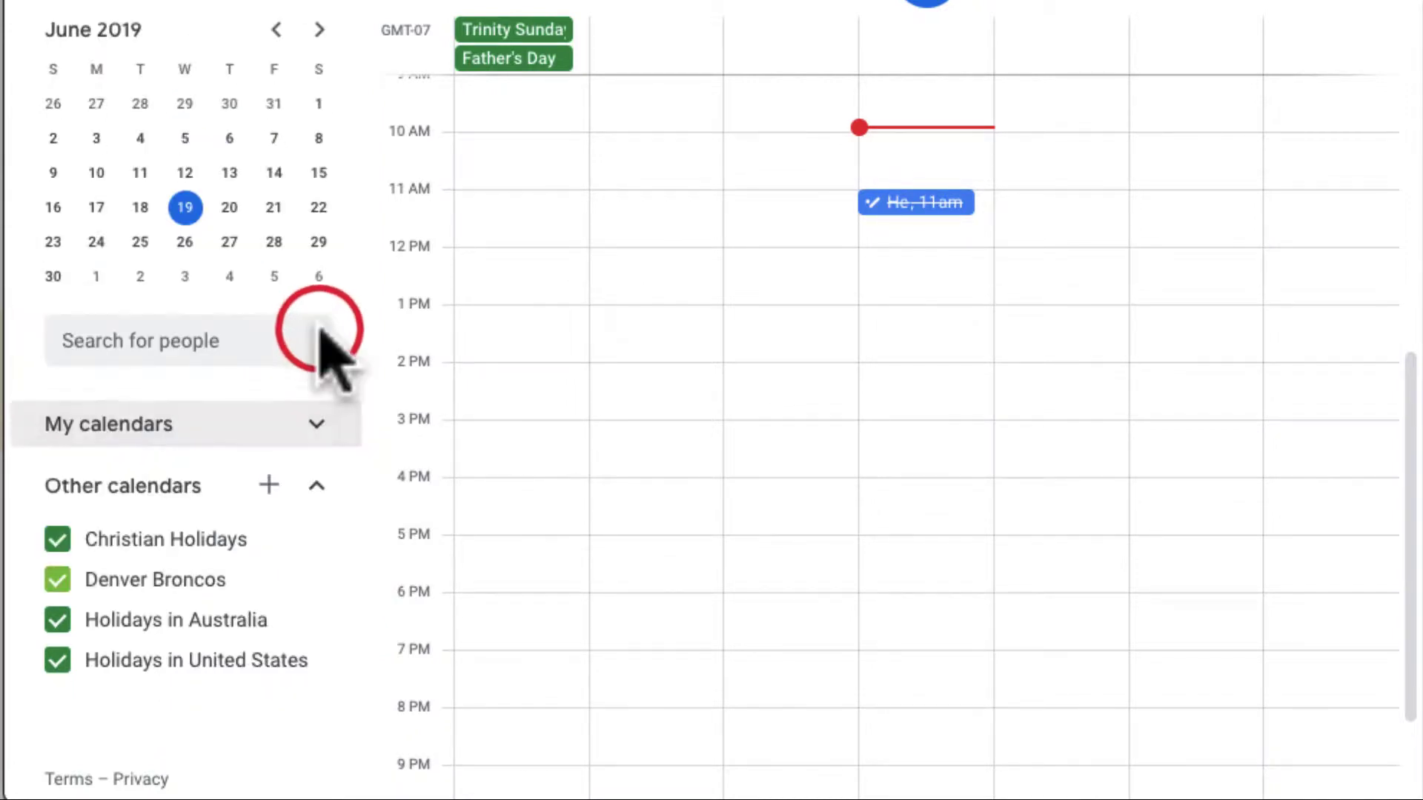
left_click(317, 424)
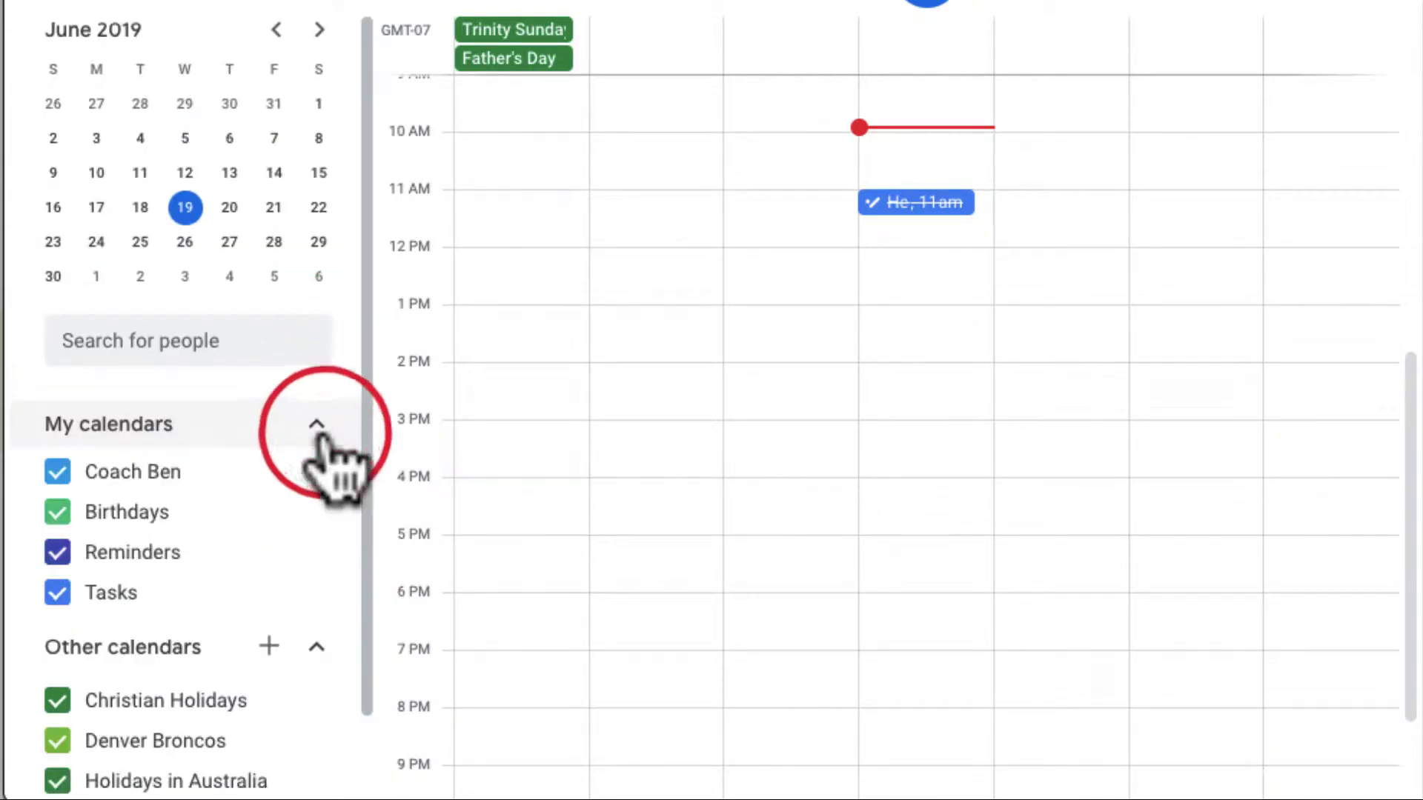
scroll(321, 439, "down", 2)
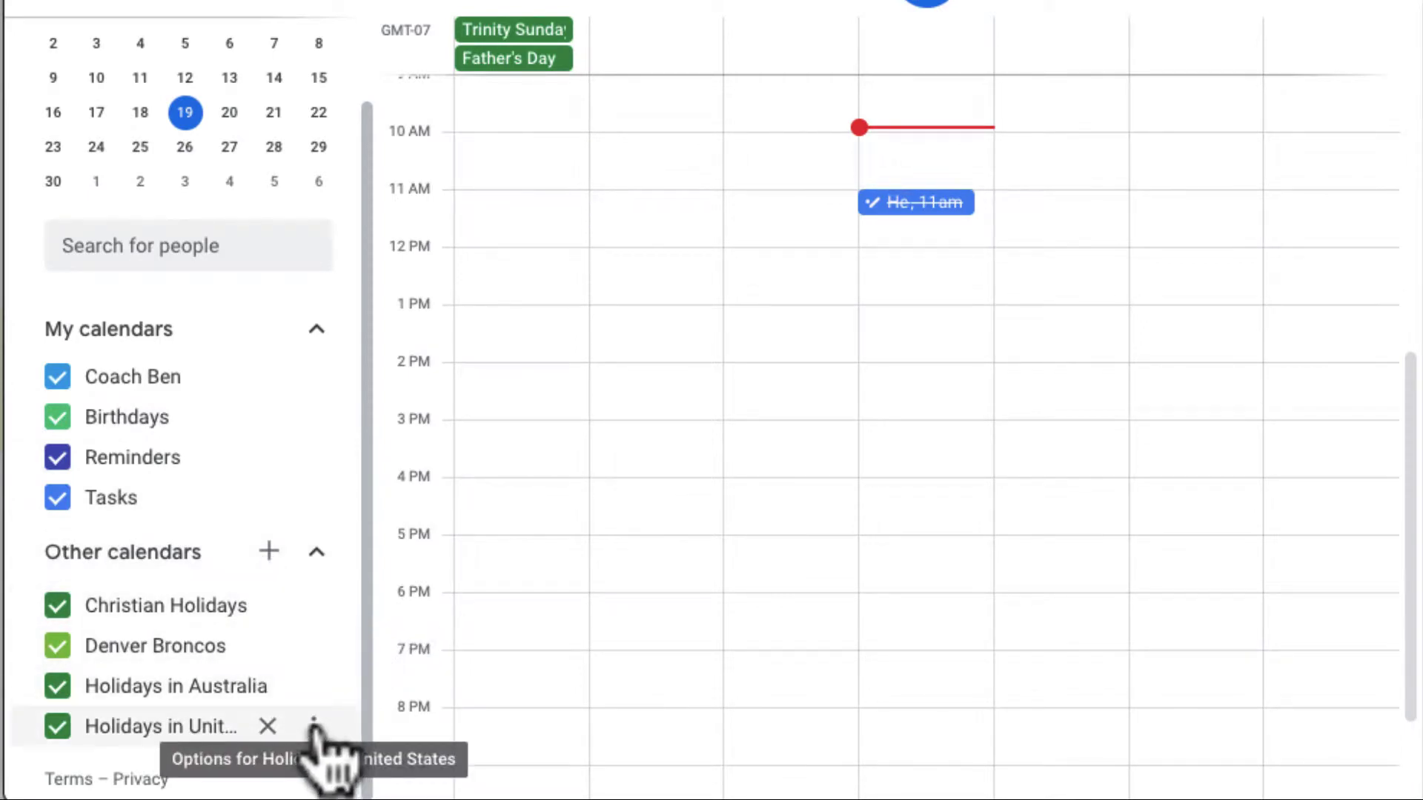
Color the Holidays in United States calendar Tomato, then toggle its visibility off and on twice
left_click(313, 722)
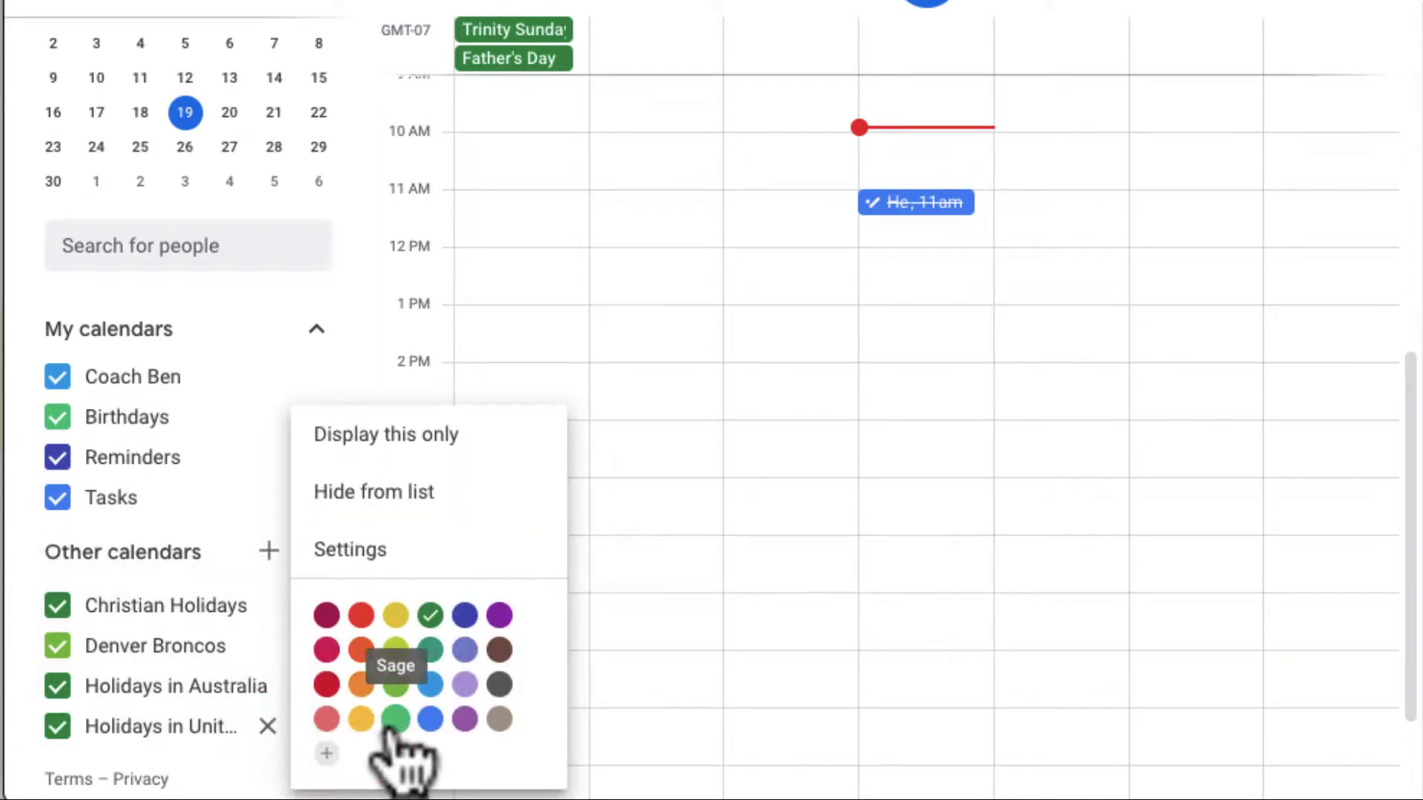
left_click(325, 683)
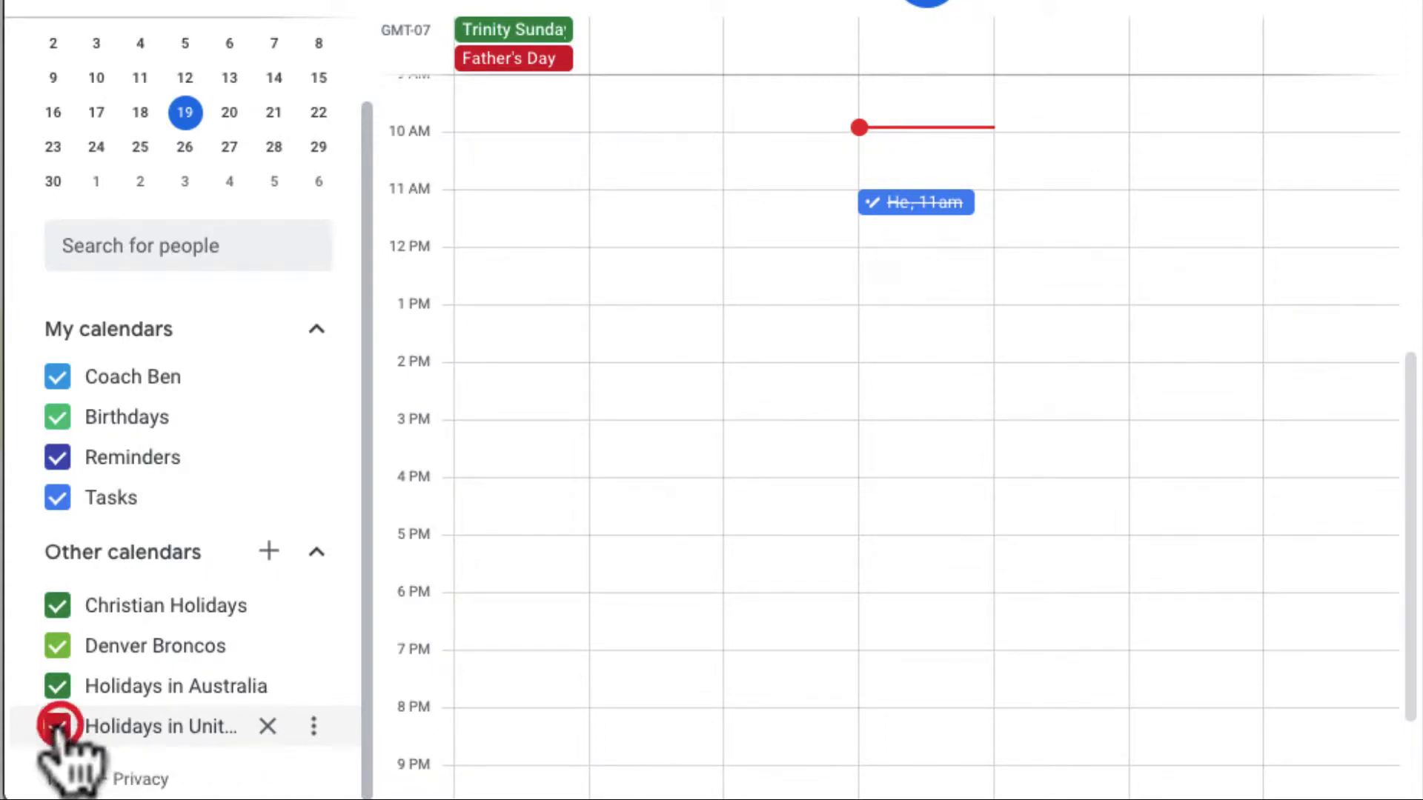
left_click(58, 726)
left_click(58, 726)
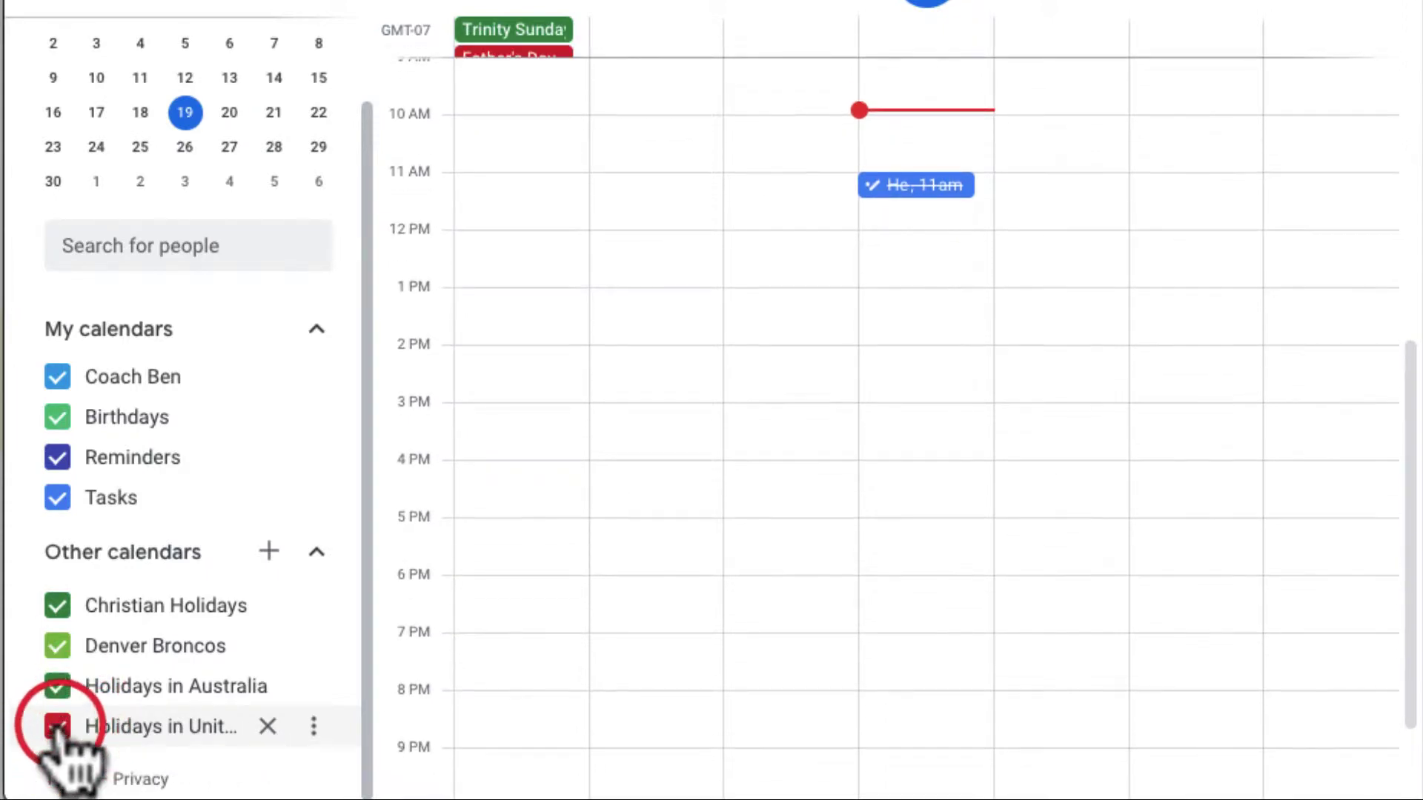
left_click(58, 726)
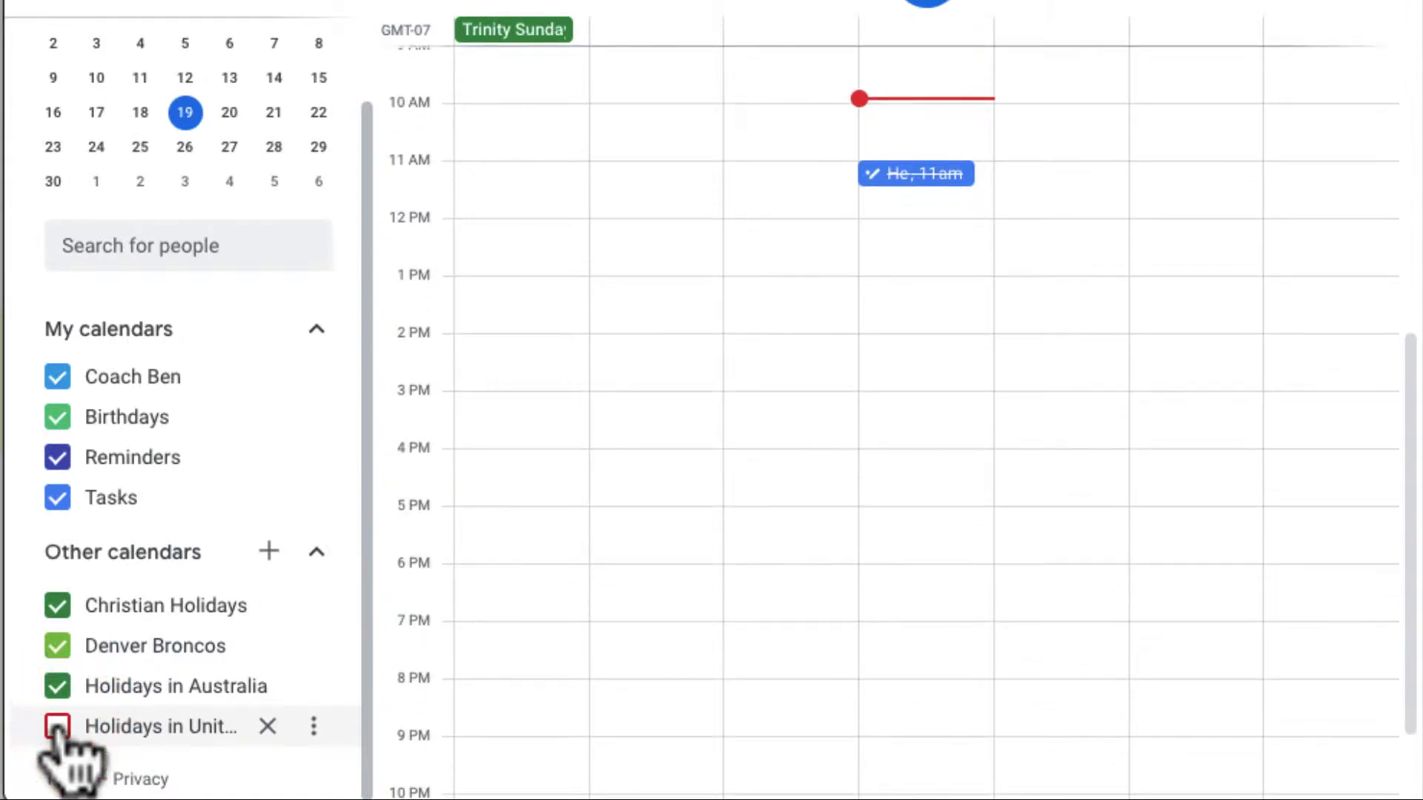
left_click(58, 726)
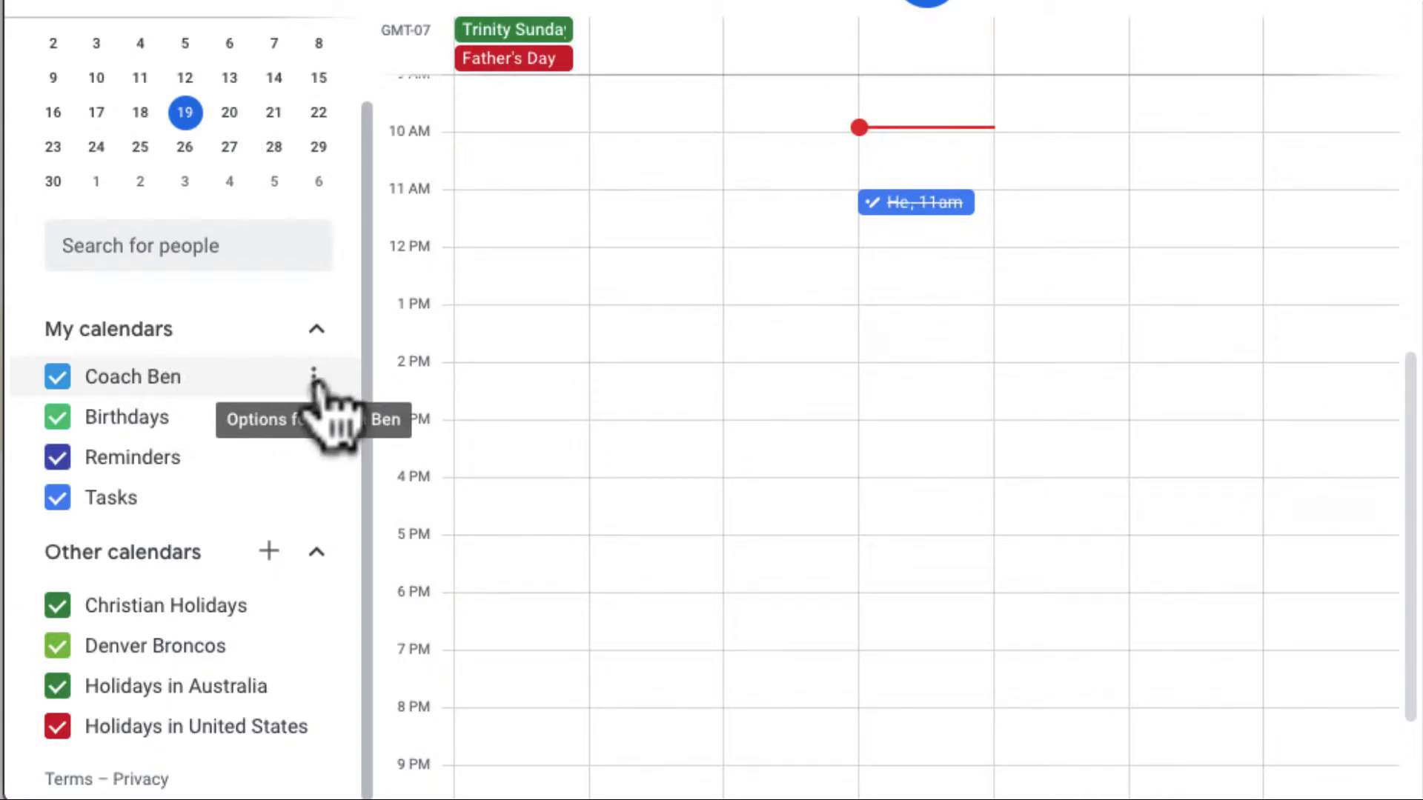
left_click(314, 374)
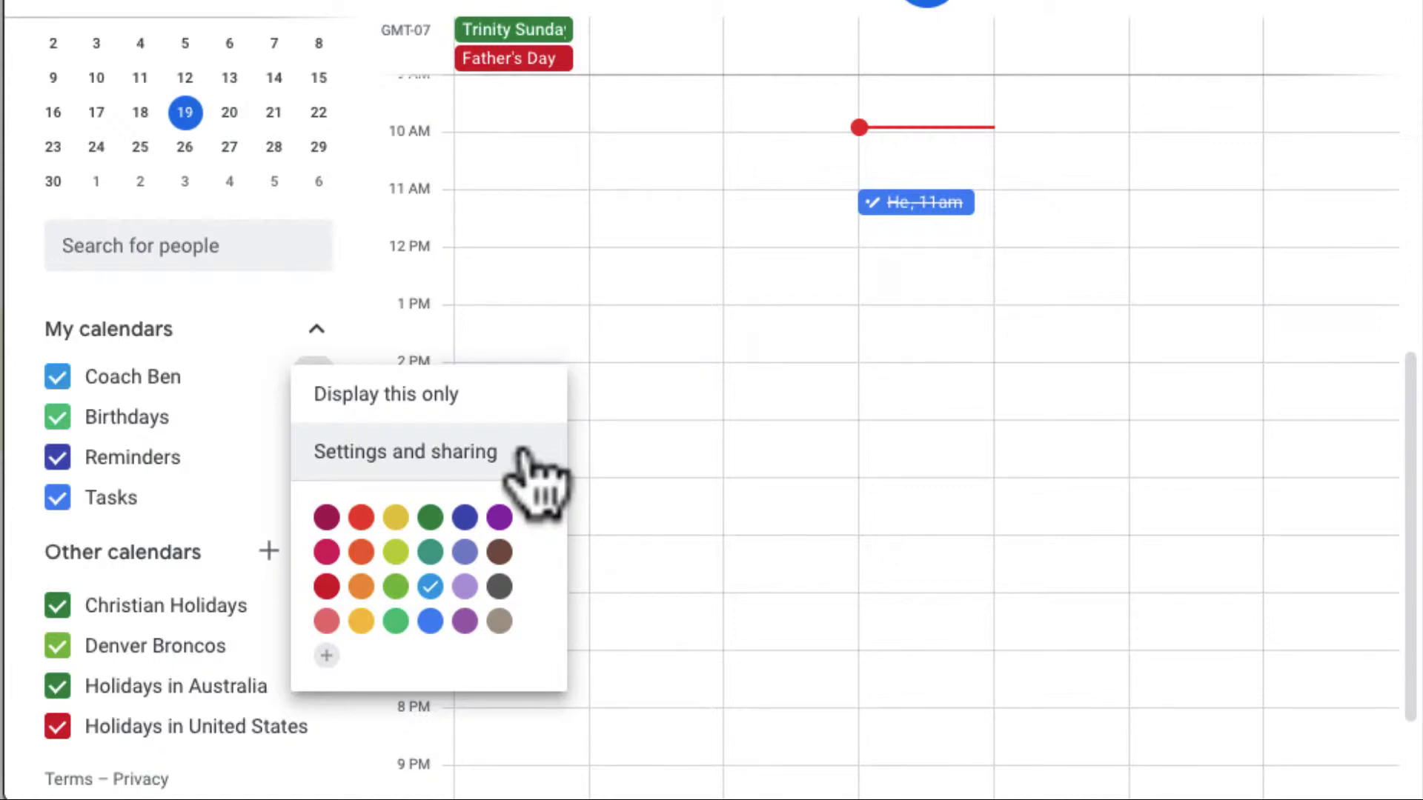
left_click(331, 295)
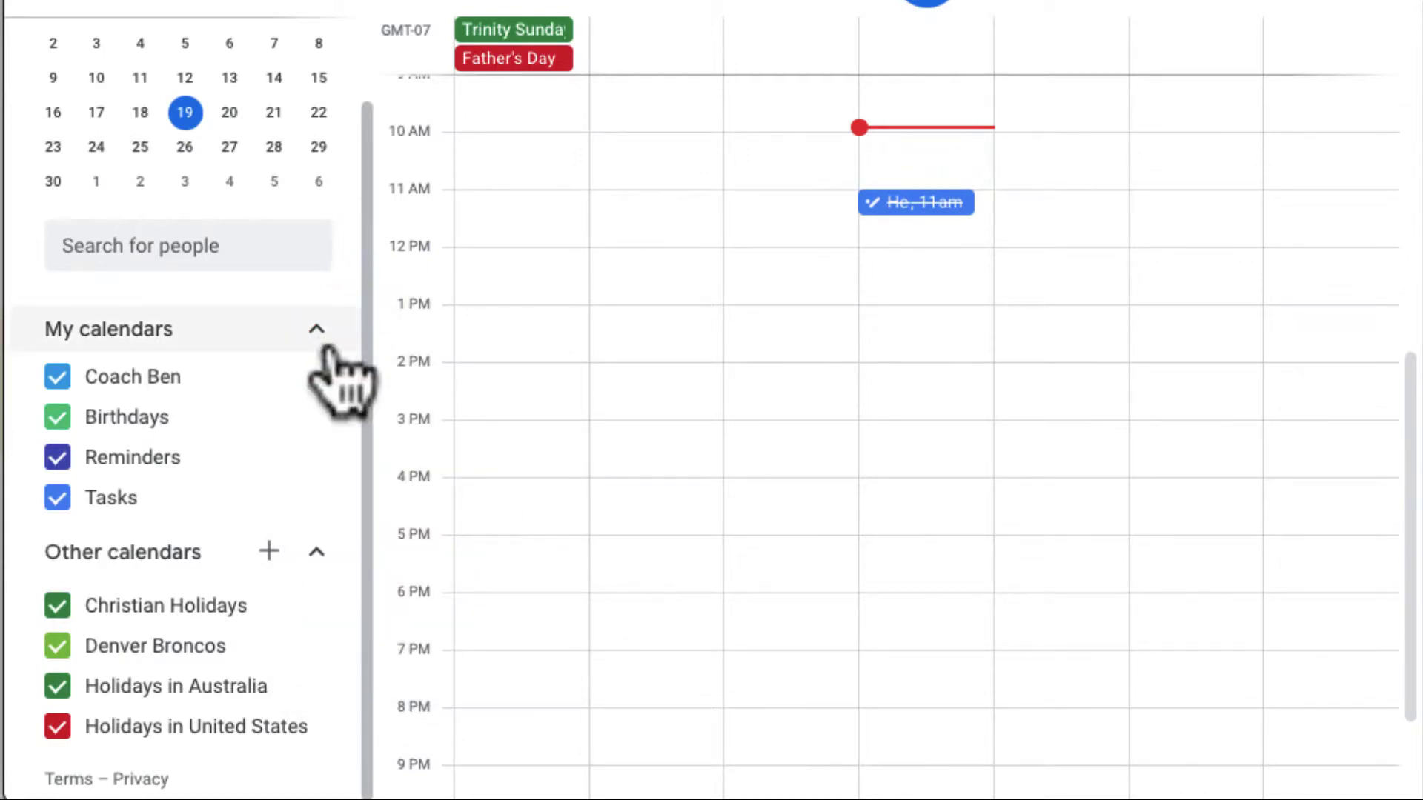
View the Other calendars add menu: subscribe, create, browse, URL and import options
left_click(269, 552)
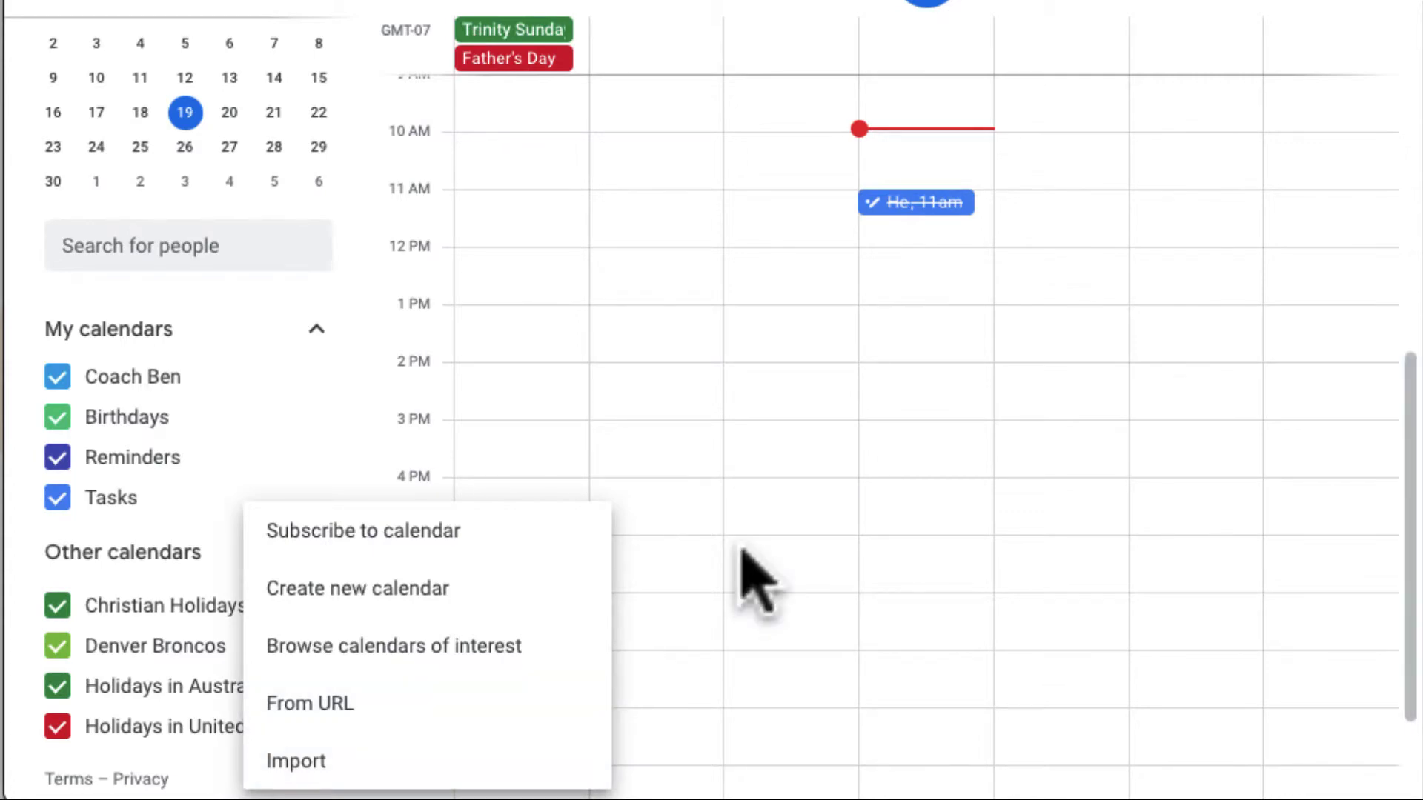
Discard the 2:30 PM draft and title a new Monday event Haircut
left_click(626, 394)
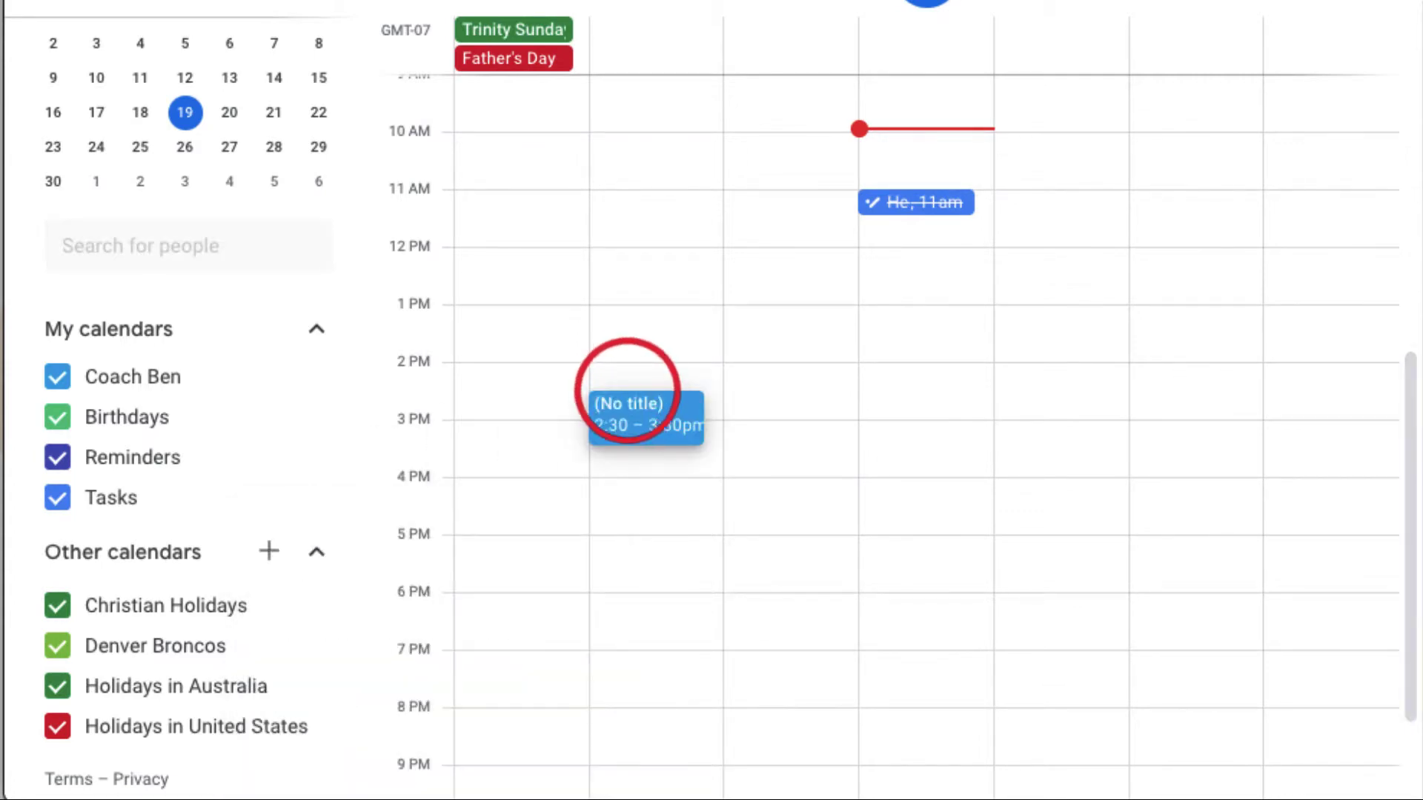
left_click(1317, 259)
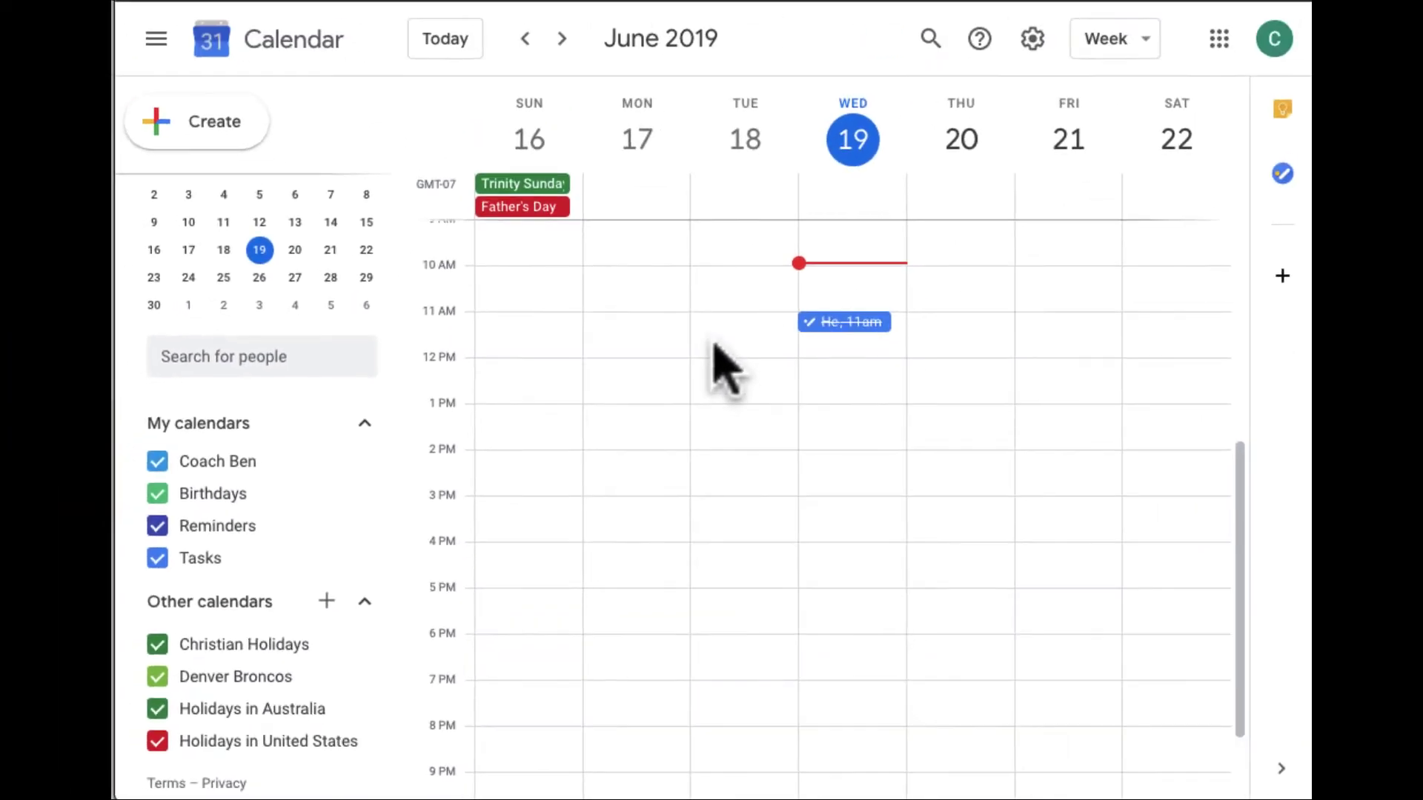
left_click(649, 335)
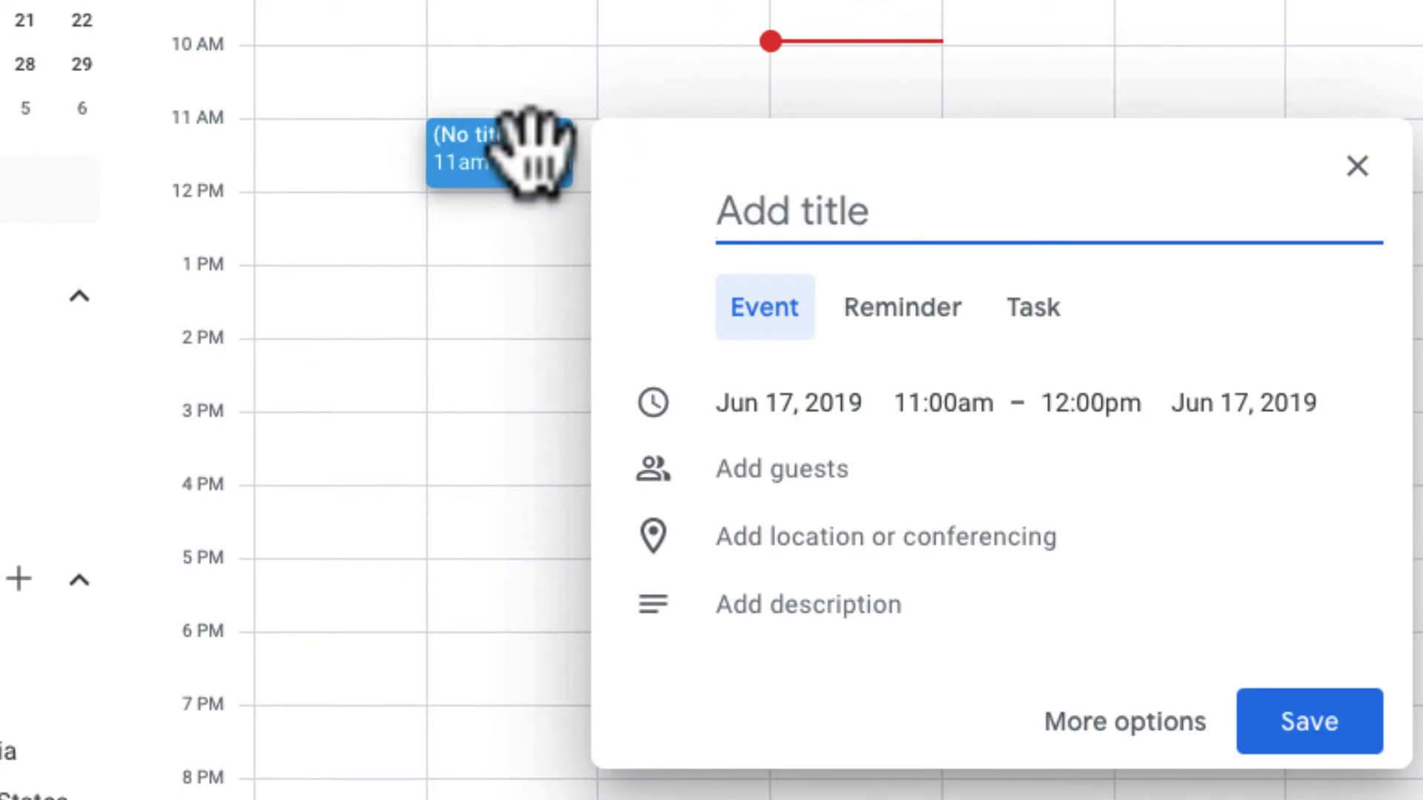
type("Haircut")
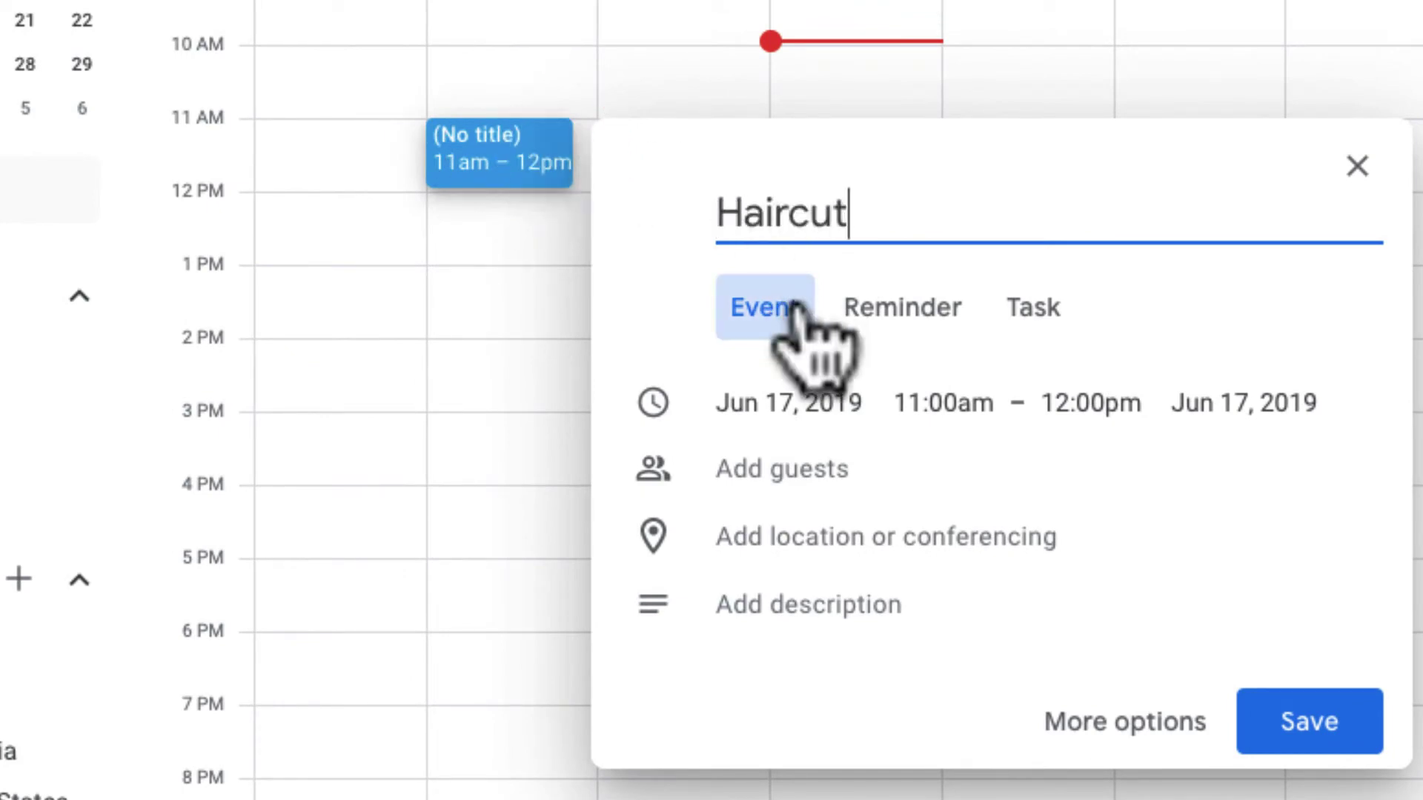
Set the Haircut event's time to 12:00pm – 1:30pm
left_click(954, 403)
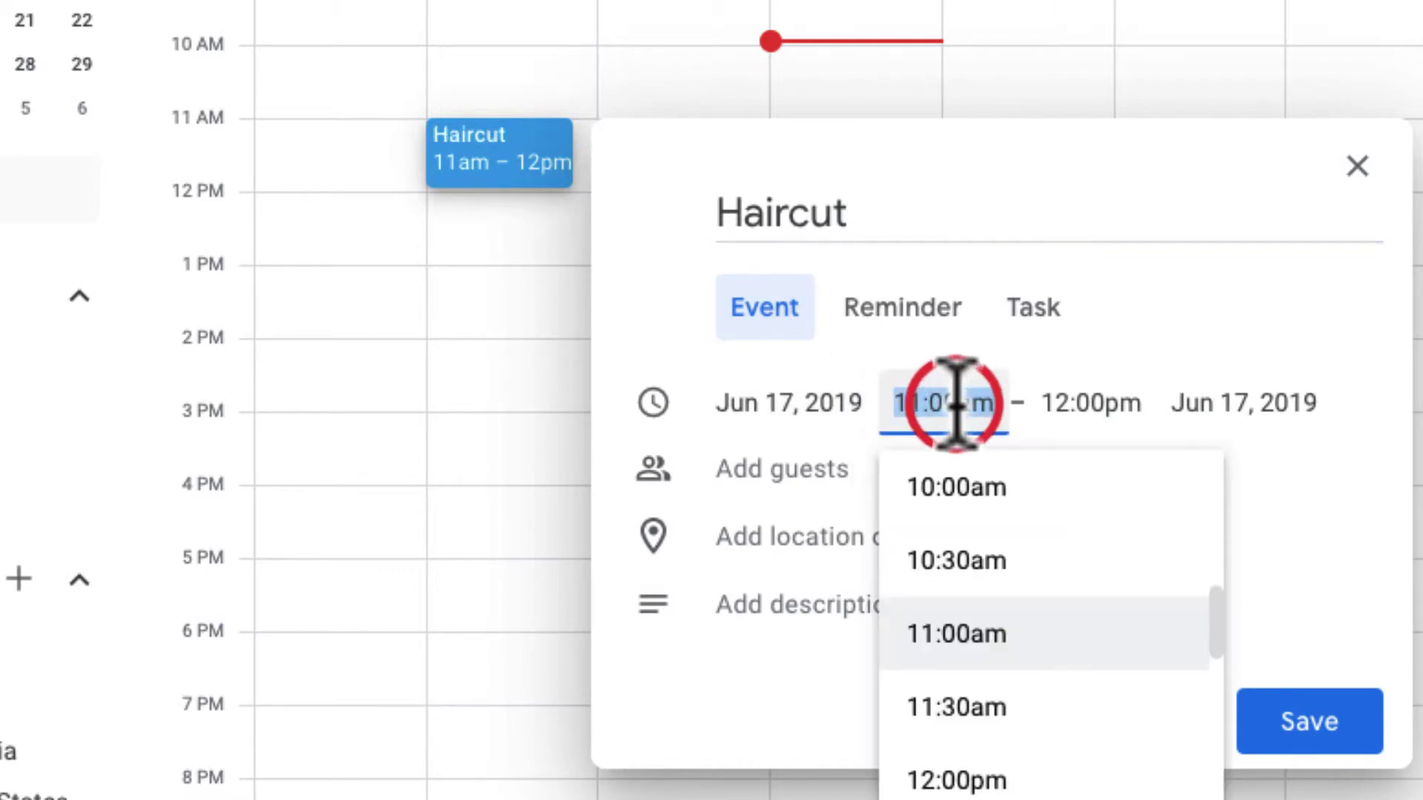
left_click(1096, 403)
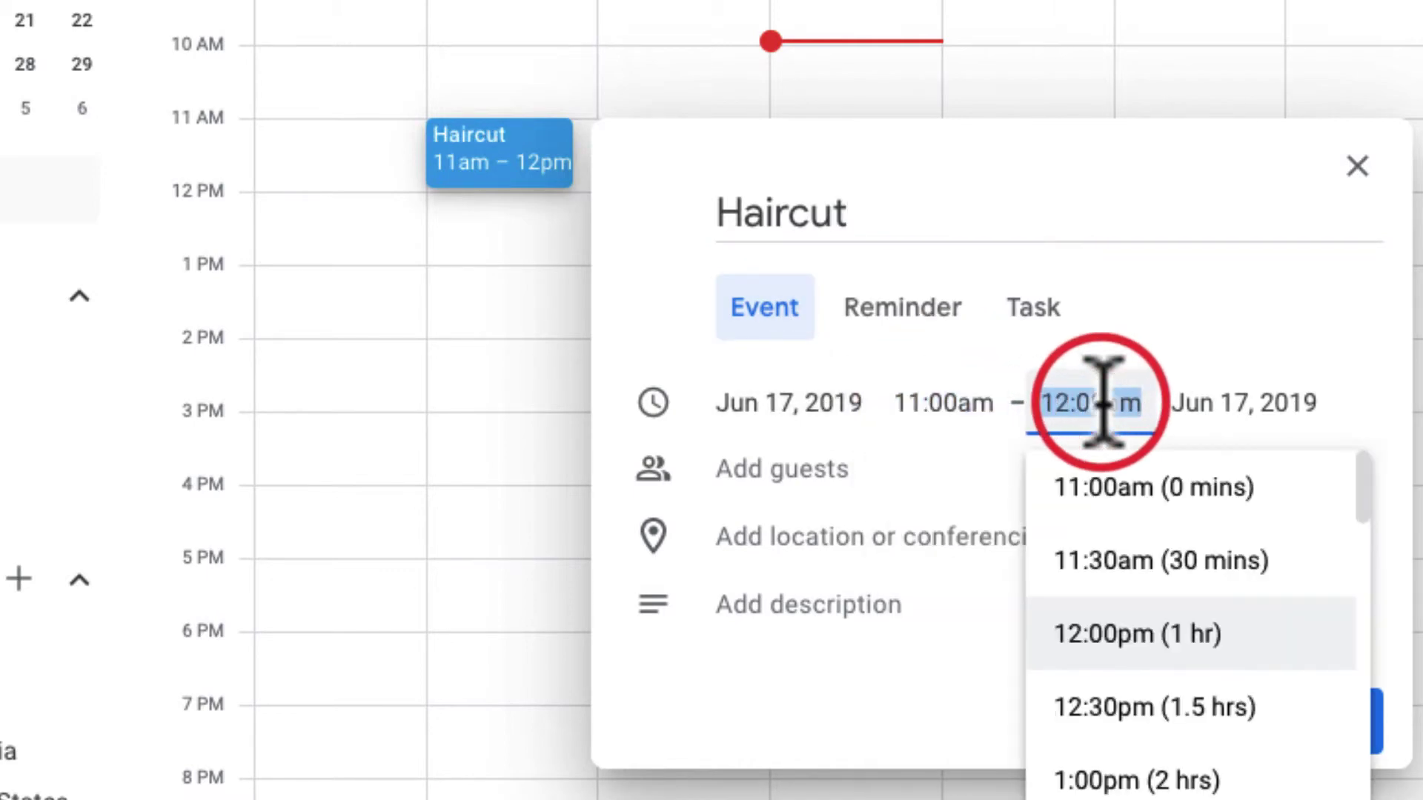
left_click(1132, 704)
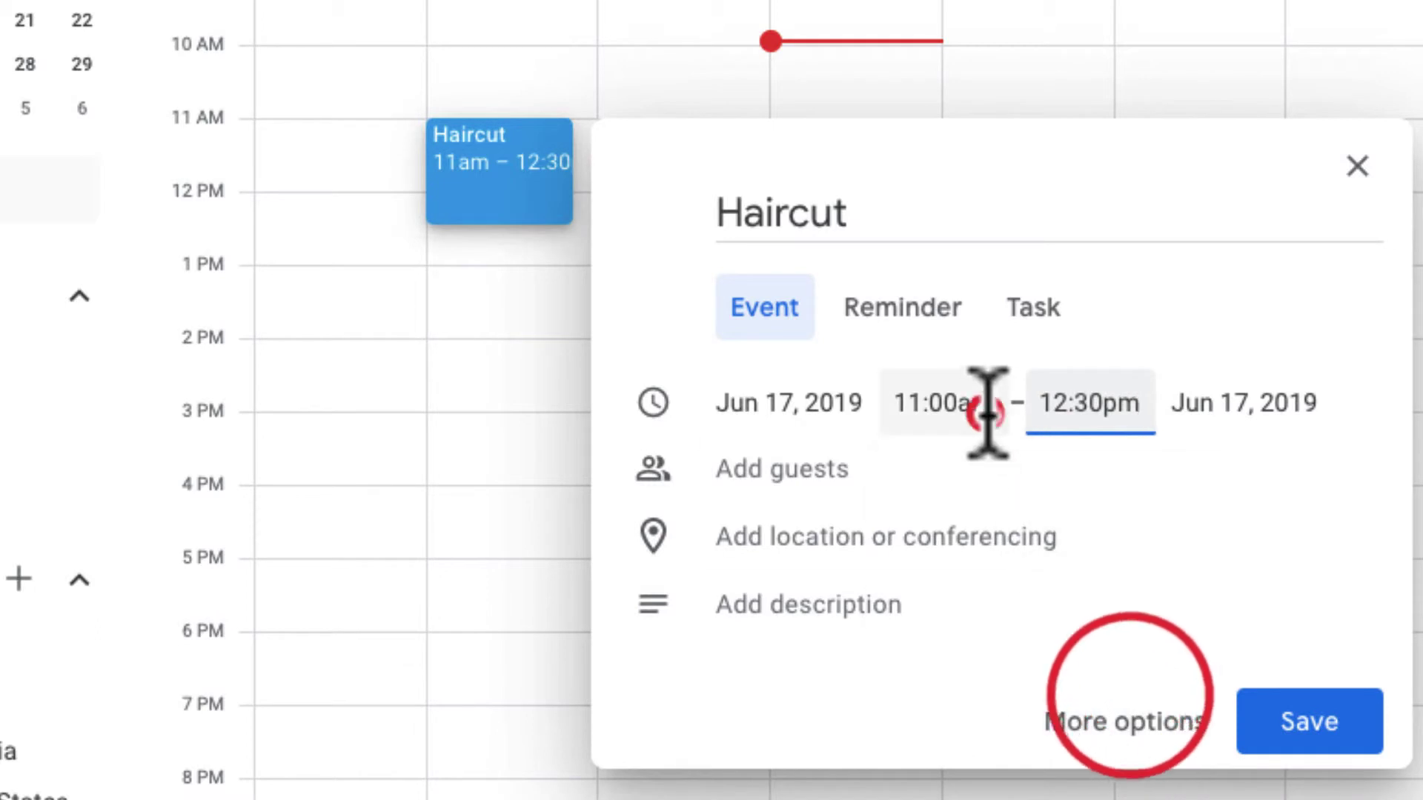
left_click(984, 406)
left_click(984, 774)
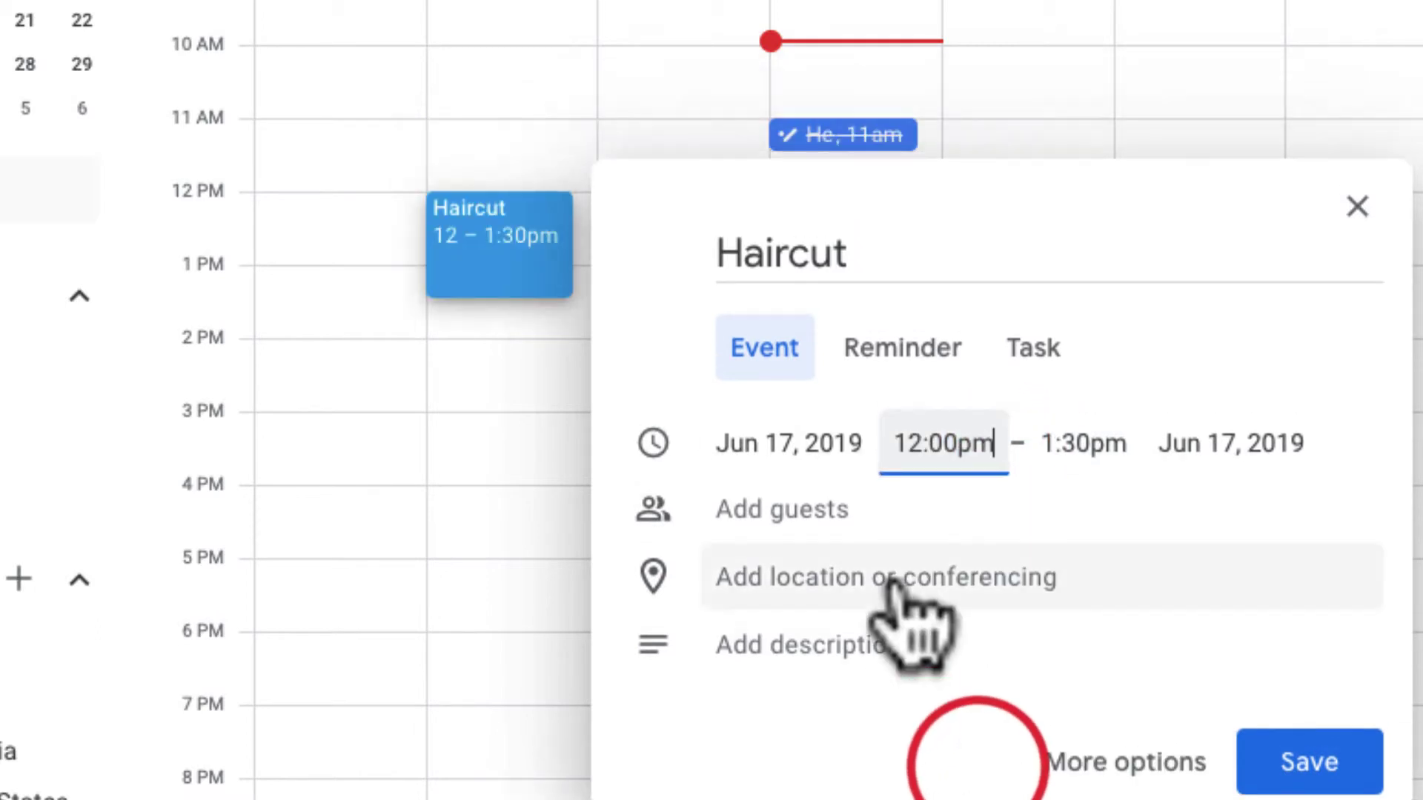
Invite the suggested contact as a guest
left_click(886, 512)
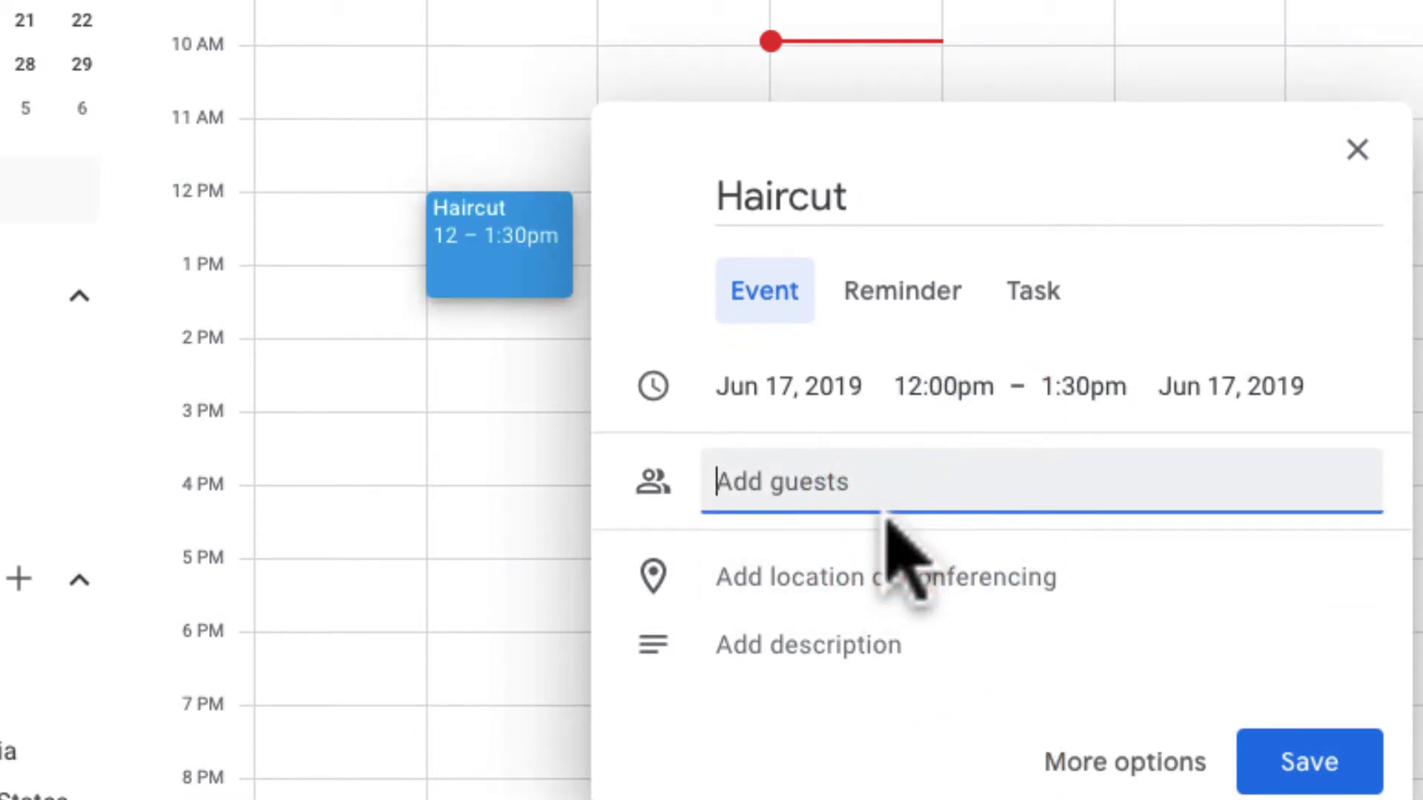
type("ben")
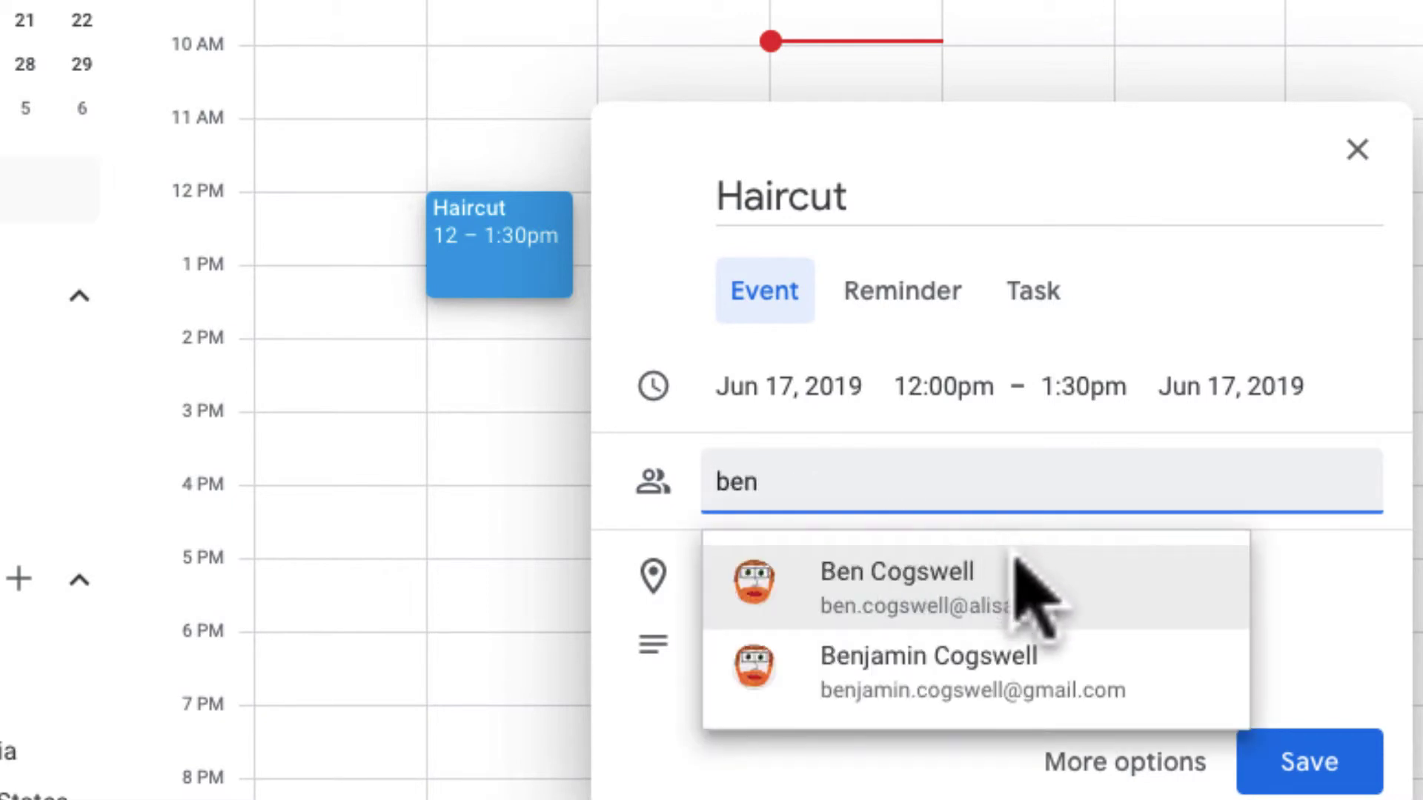
left_click(1018, 575)
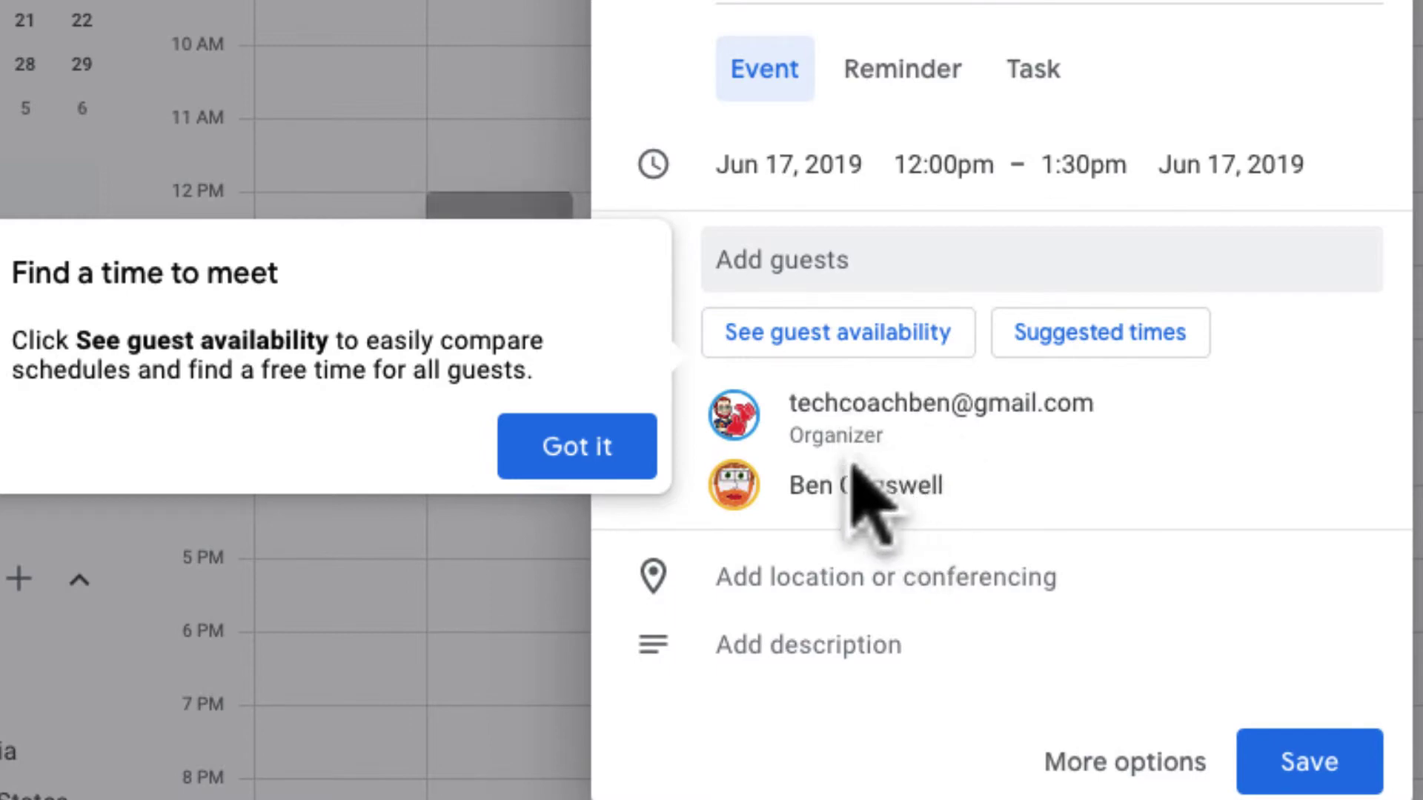
Dismiss the availability tip and set the location to Supercuts Salinas
left_click(600, 437)
left_click(824, 572)
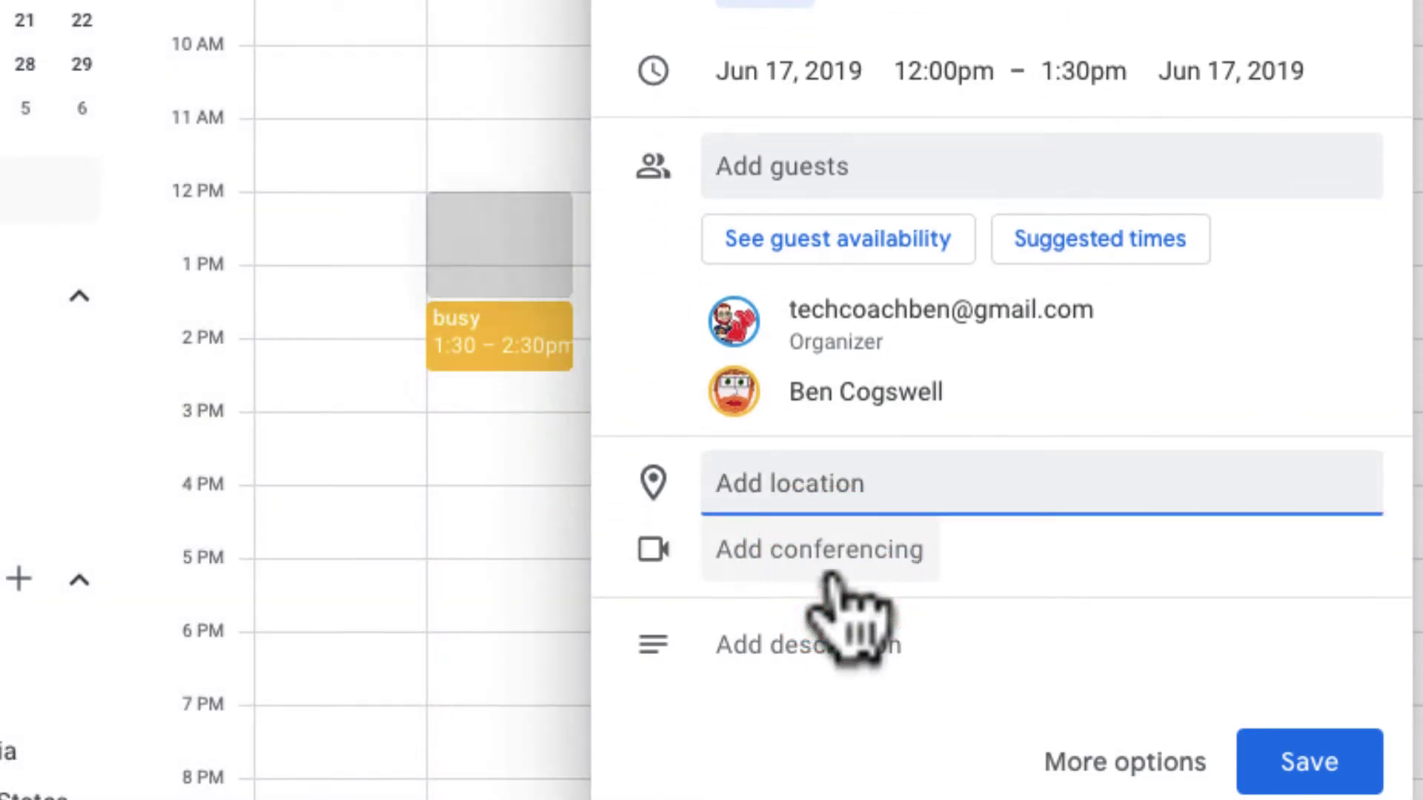
type("Supercut")
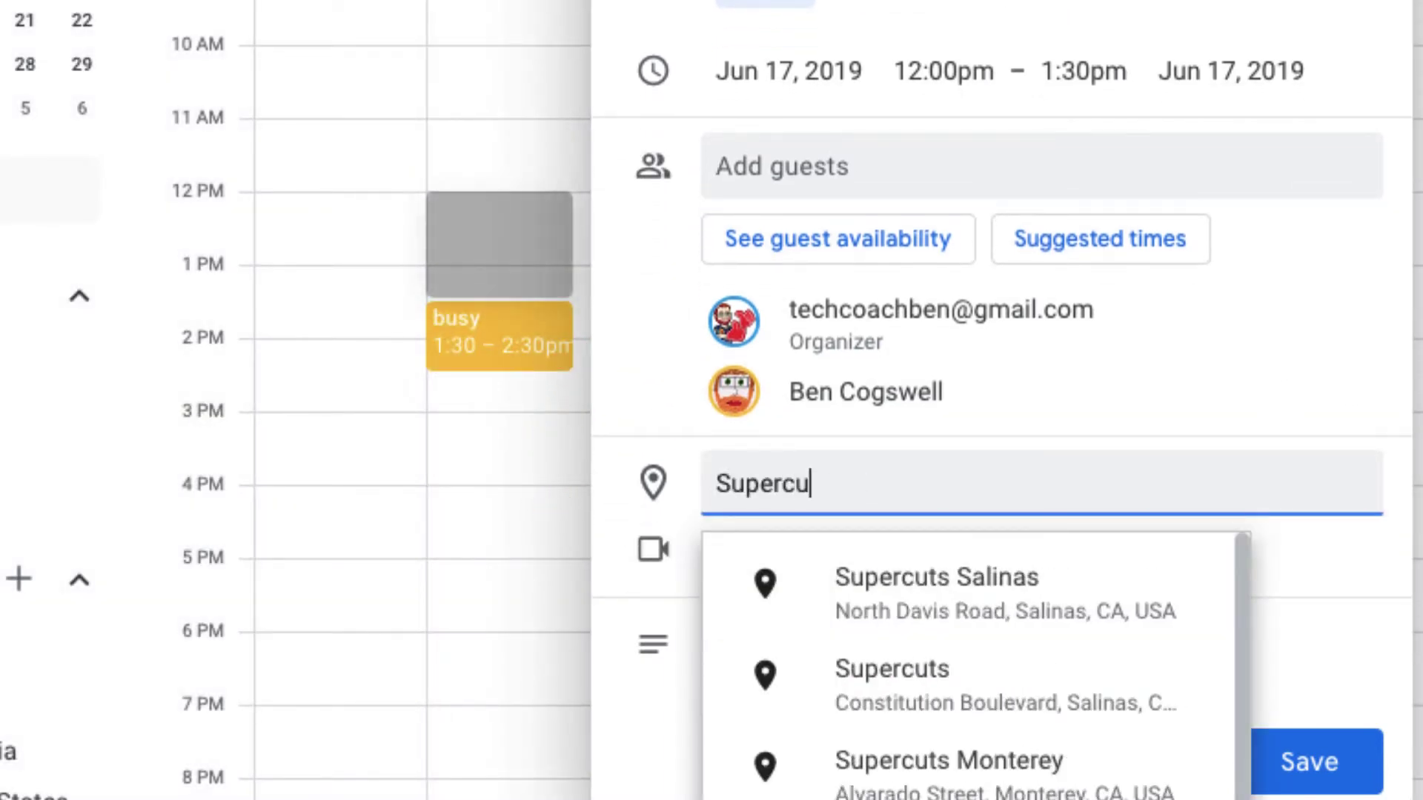
left_click(1059, 587)
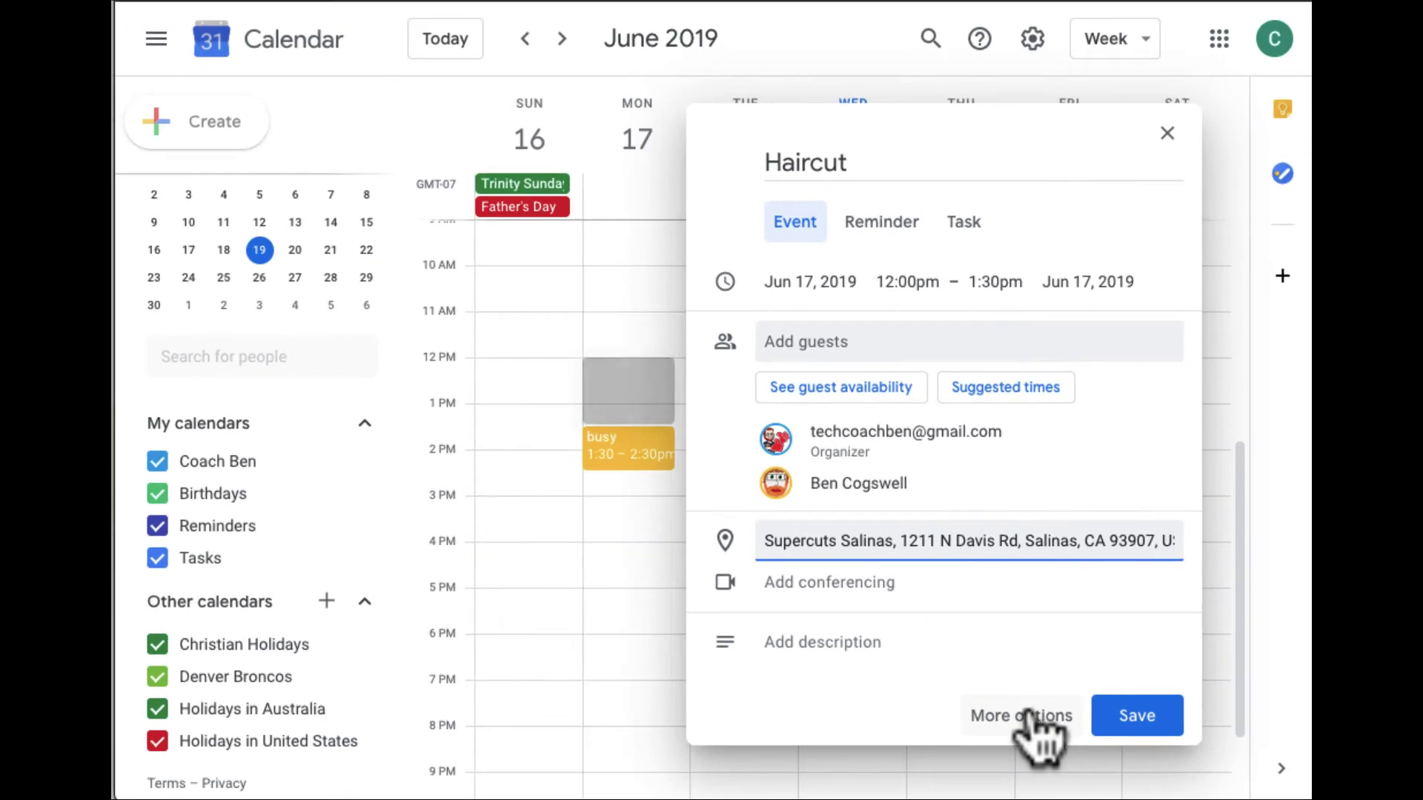
Open the Haircut event's full editor and review its location, notification and guest permissions
left_click(1142, 747)
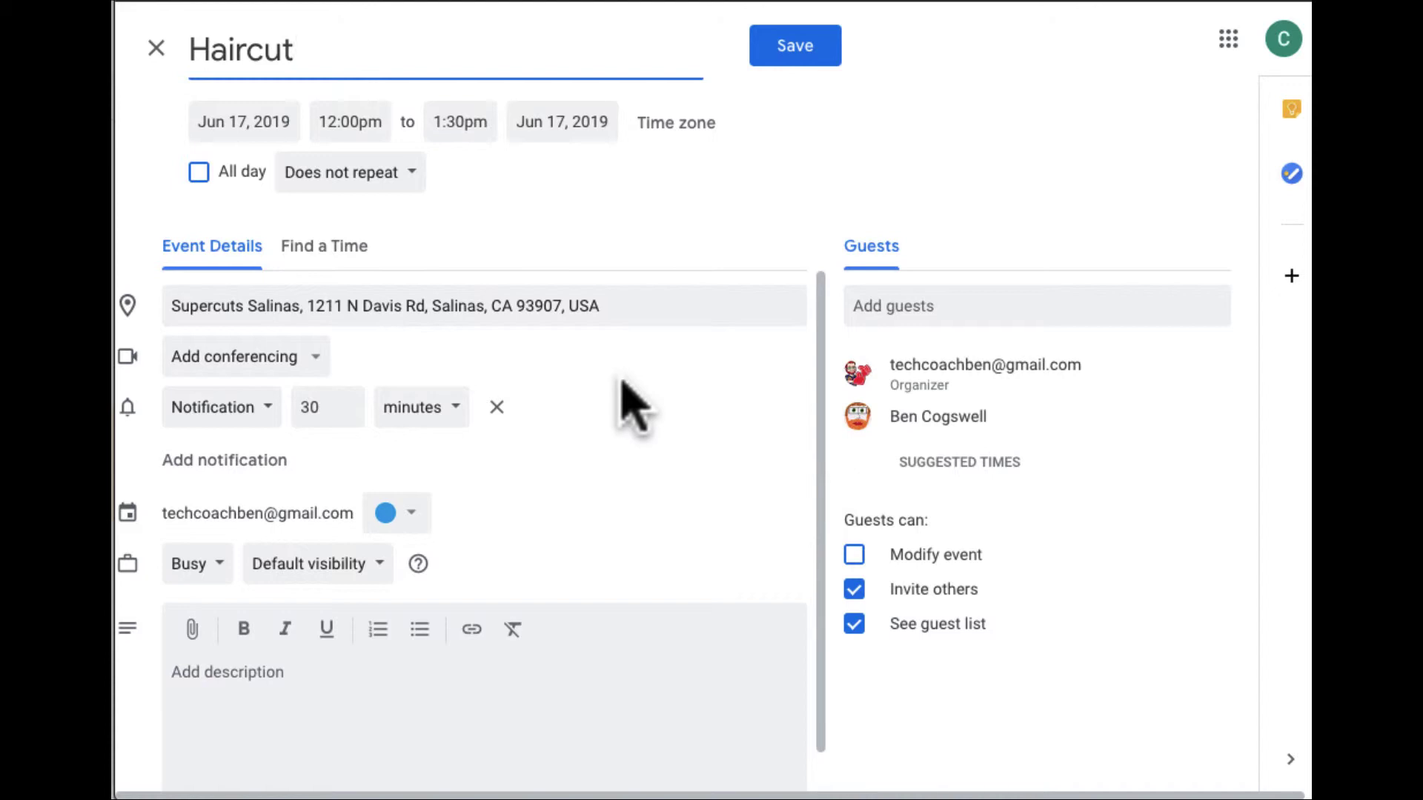
scroll(624, 383, "down", 1)
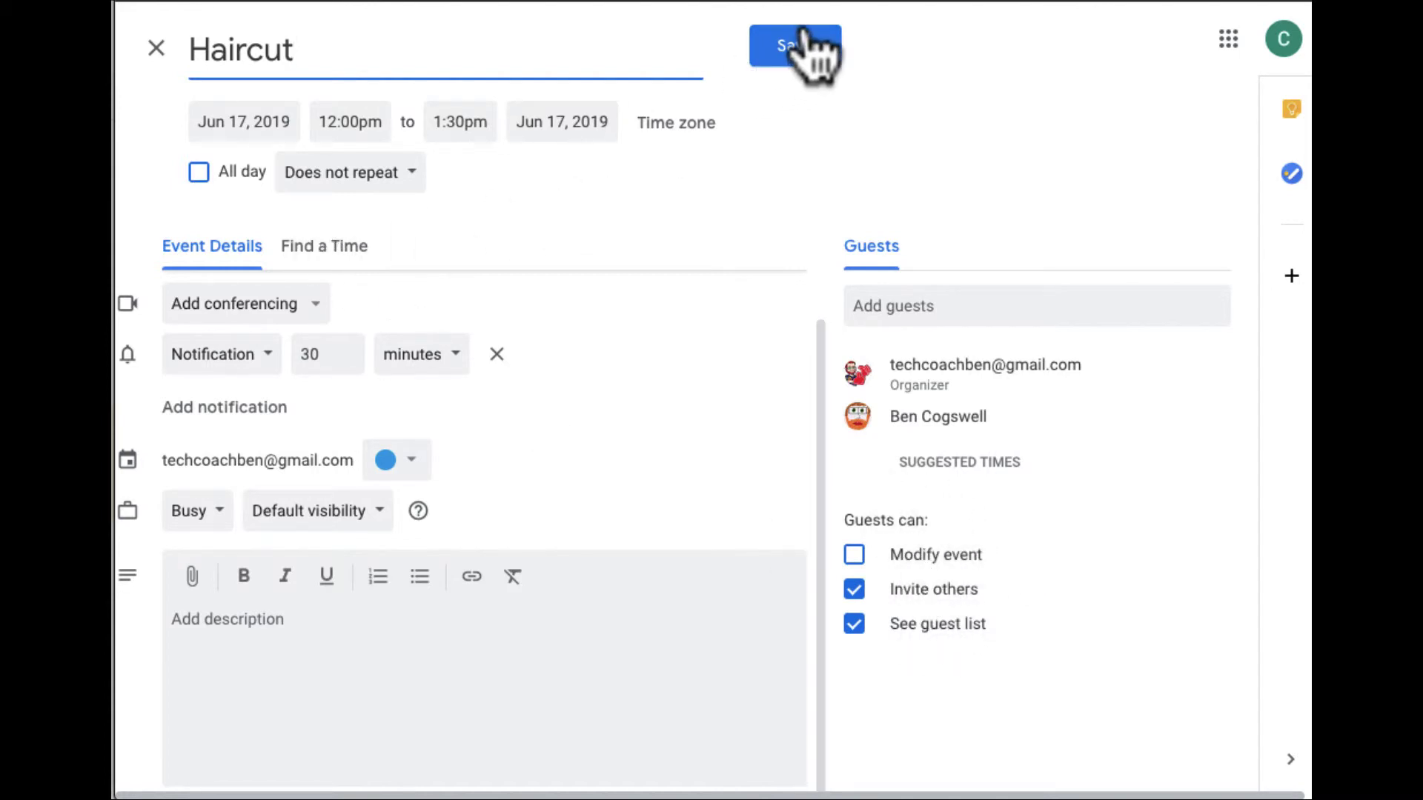
Save the Haircut event, send the guest's invitation, and allow browser notifications
left_click(785, 46)
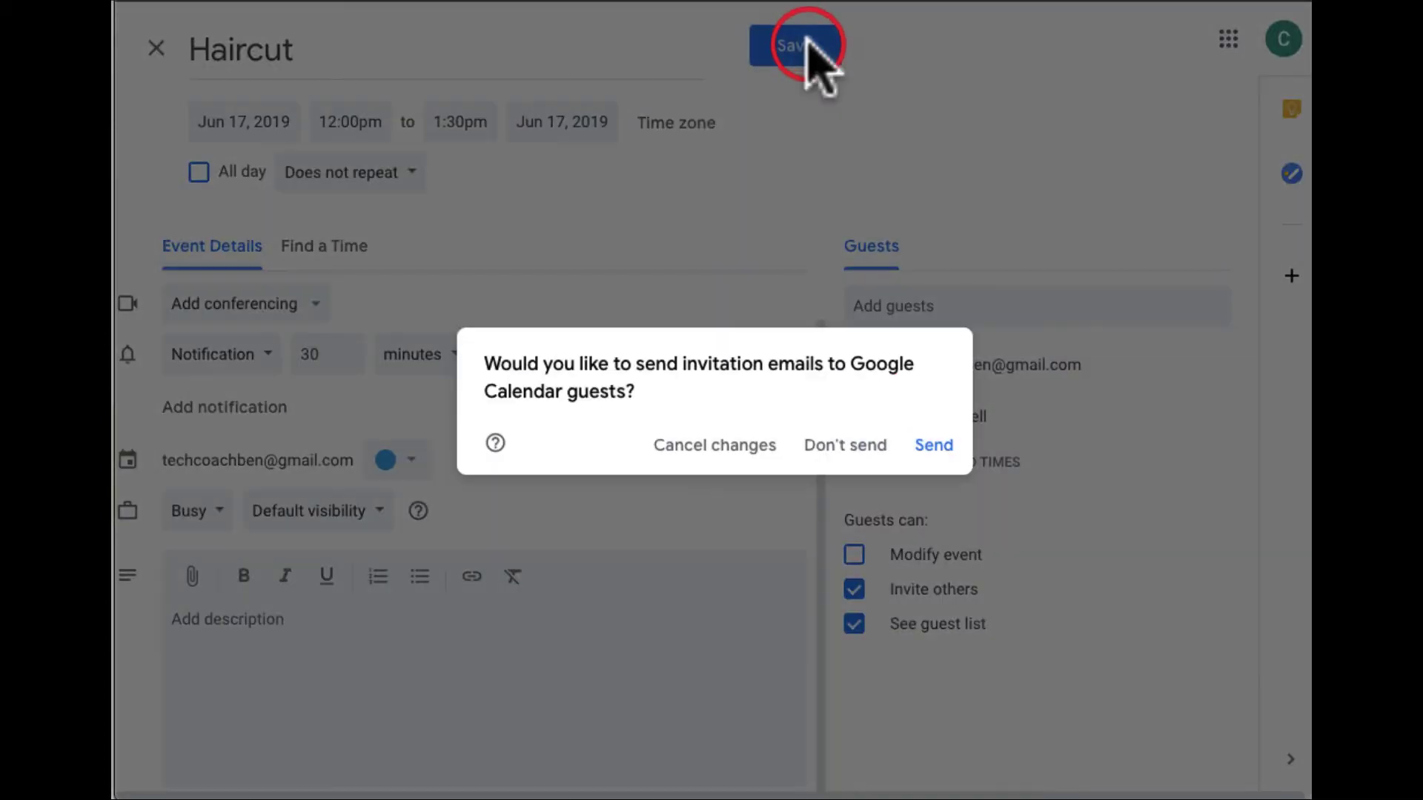
left_click(935, 446)
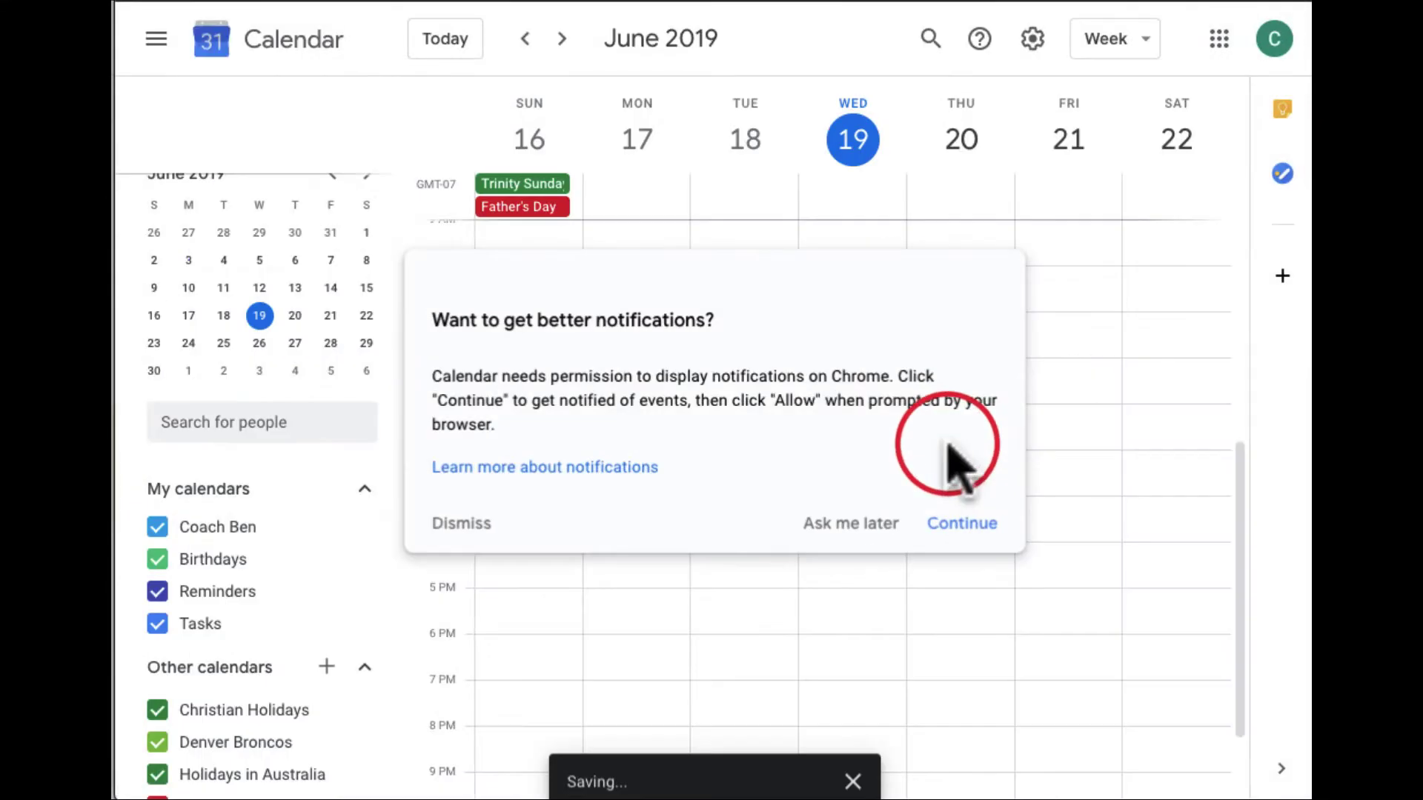
left_click(963, 526)
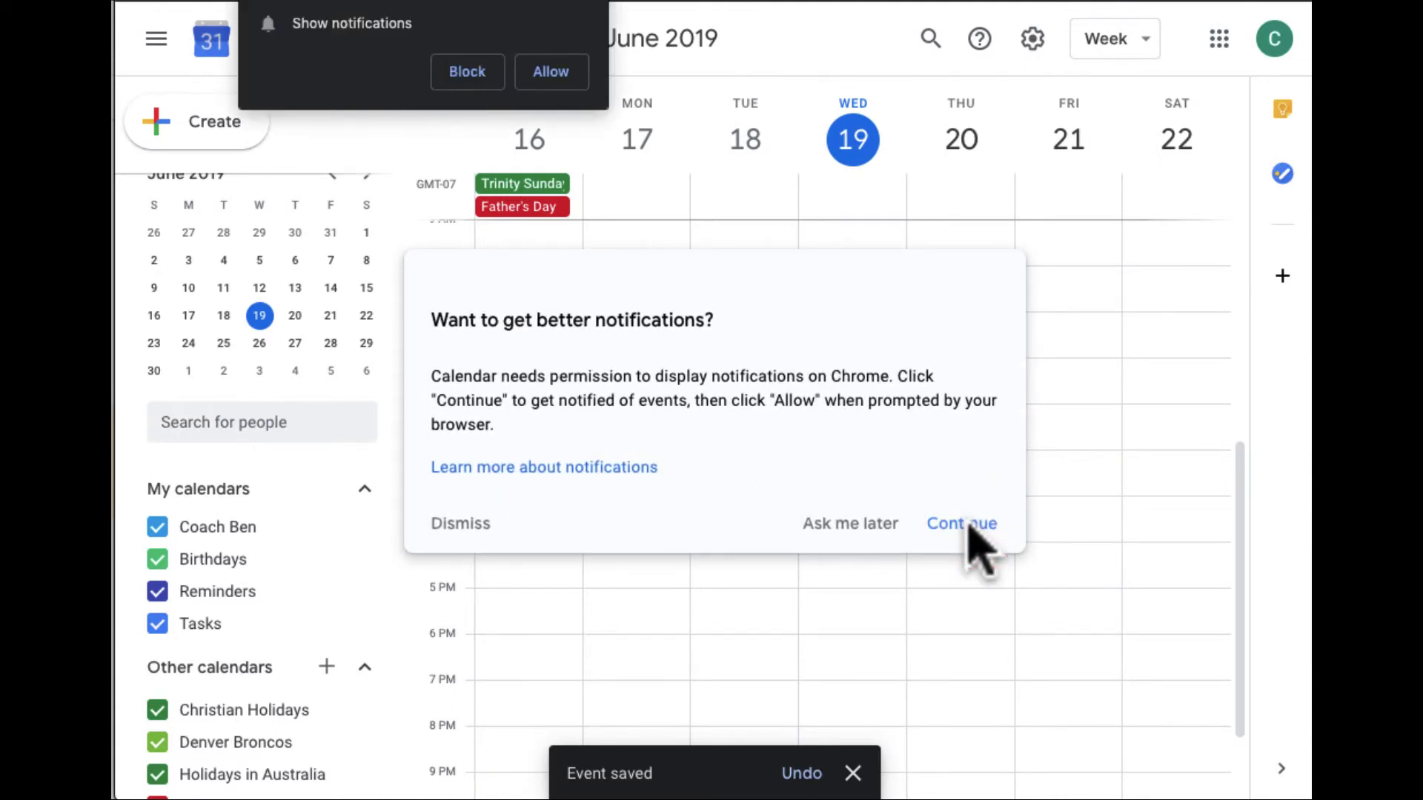
left_click(550, 74)
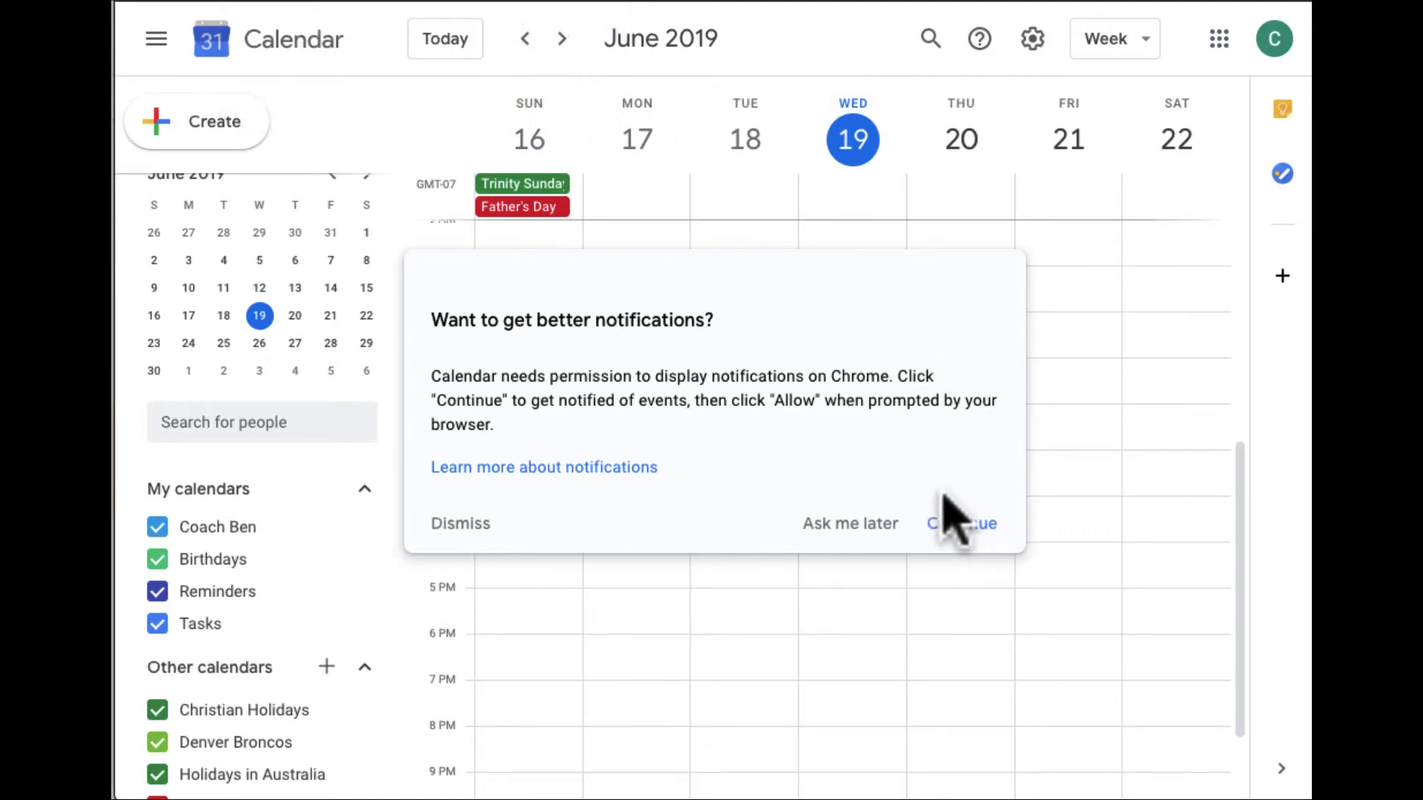
Move Haircut to Thursday, June 20, 5 – 6:30pm and email the guest the update
left_click(850, 523)
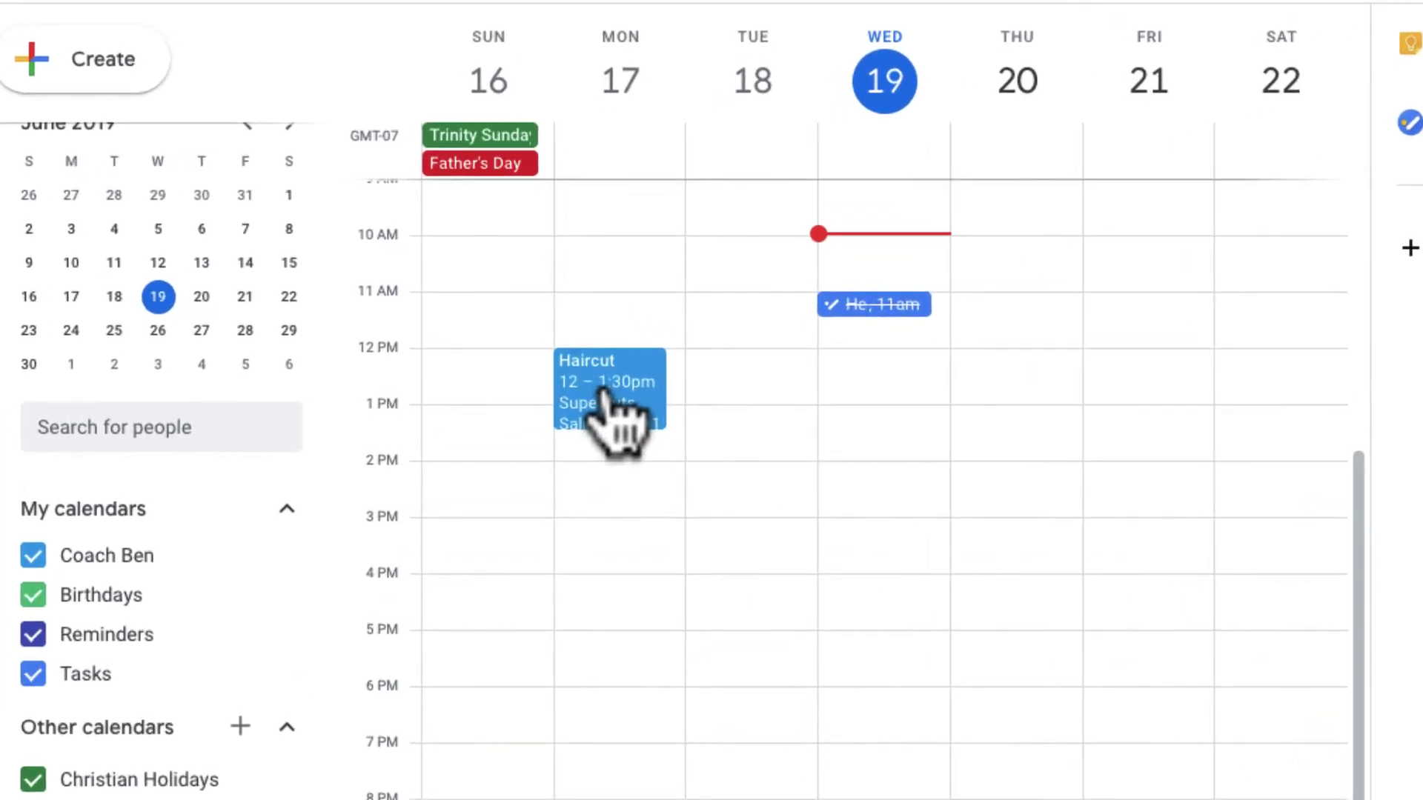
left_click_drag(605, 389, 1021, 673)
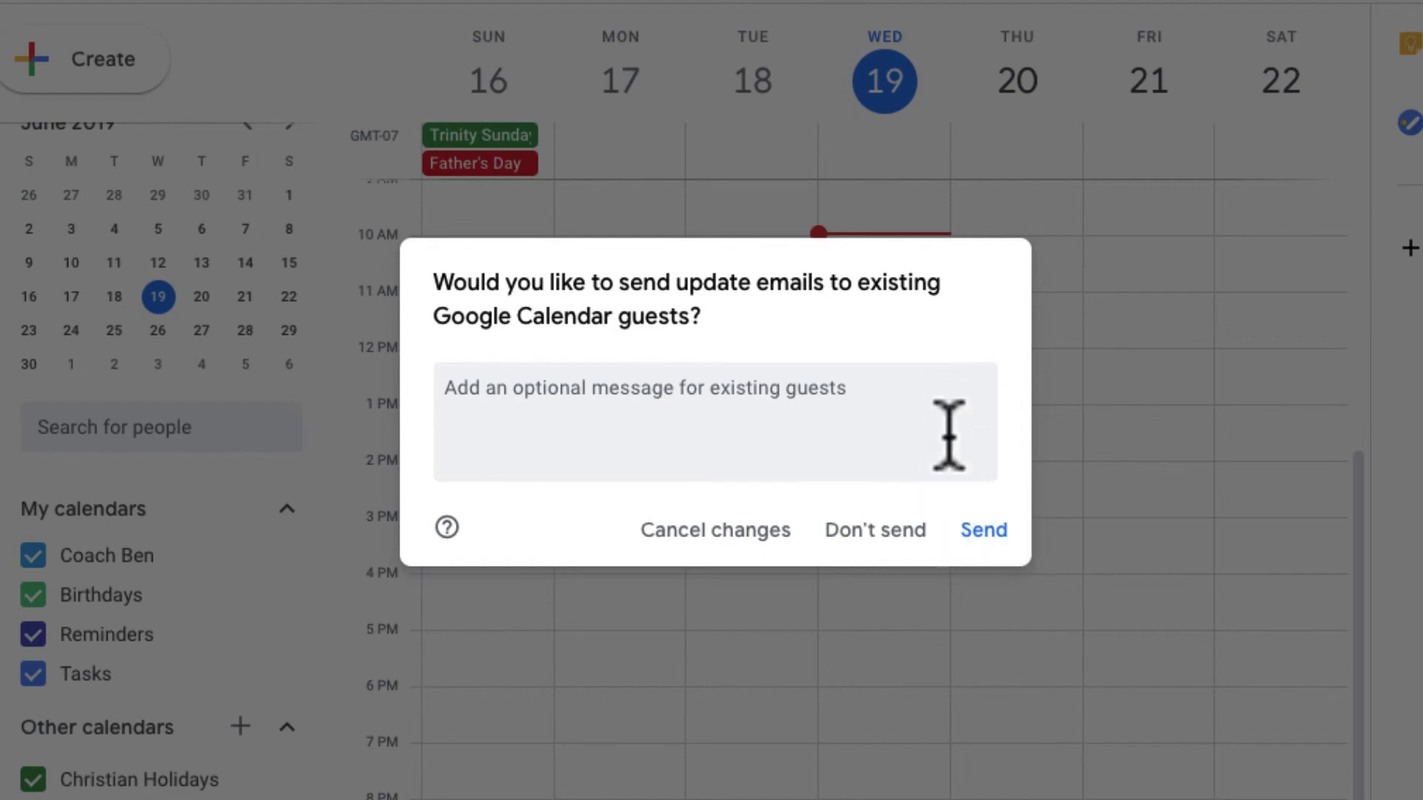
left_click(966, 526)
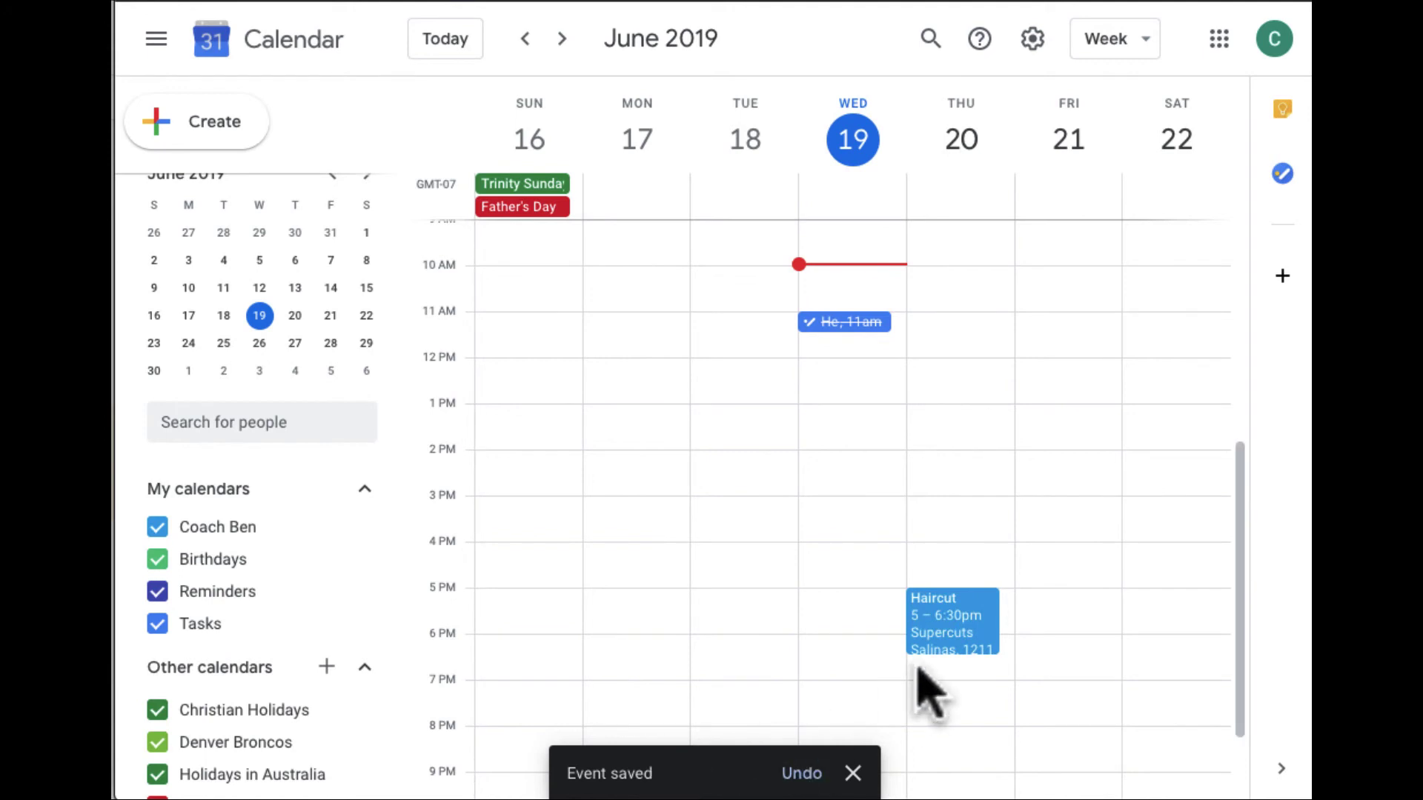
left_click(961, 141)
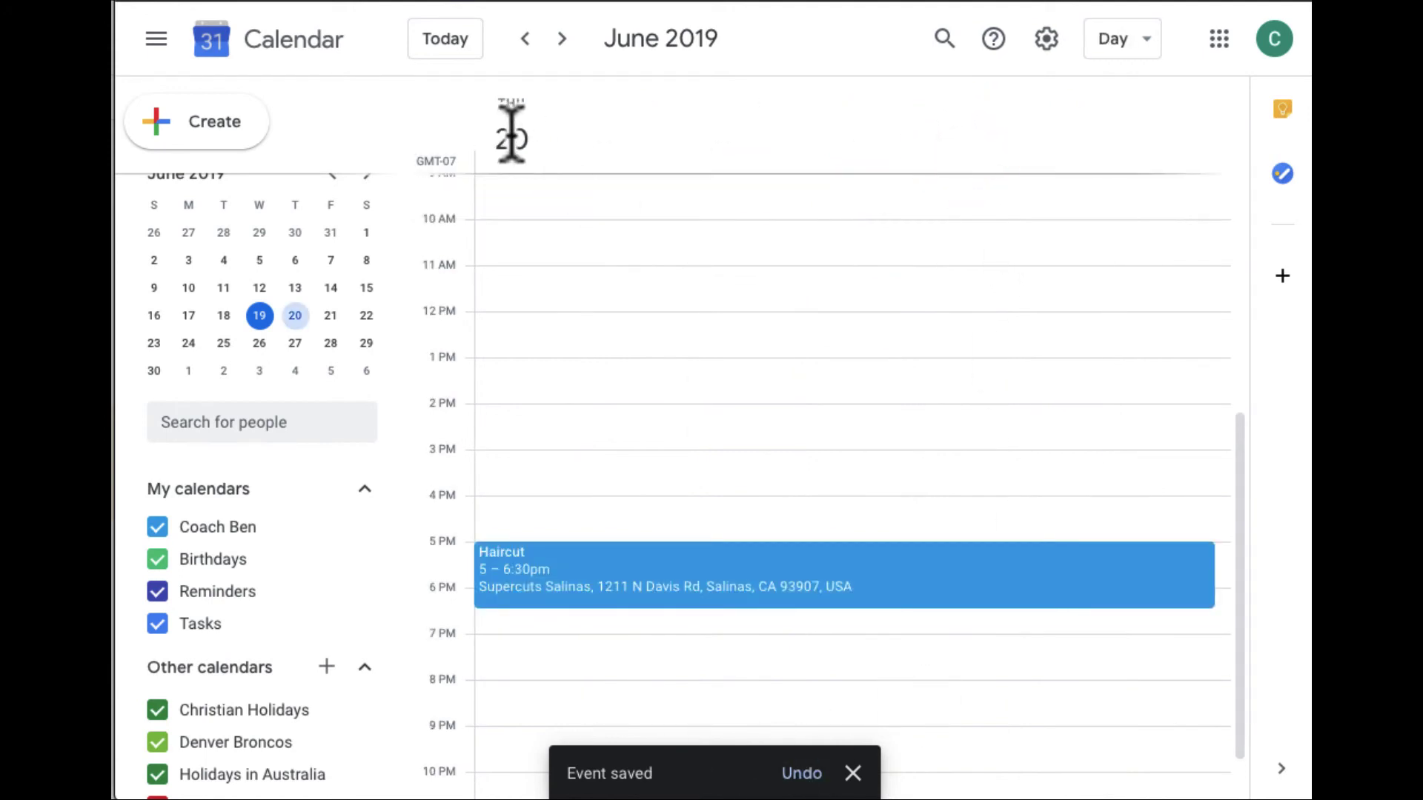
left_click(1115, 40)
left_click(1118, 146)
scroll(307, 311, "up", 1)
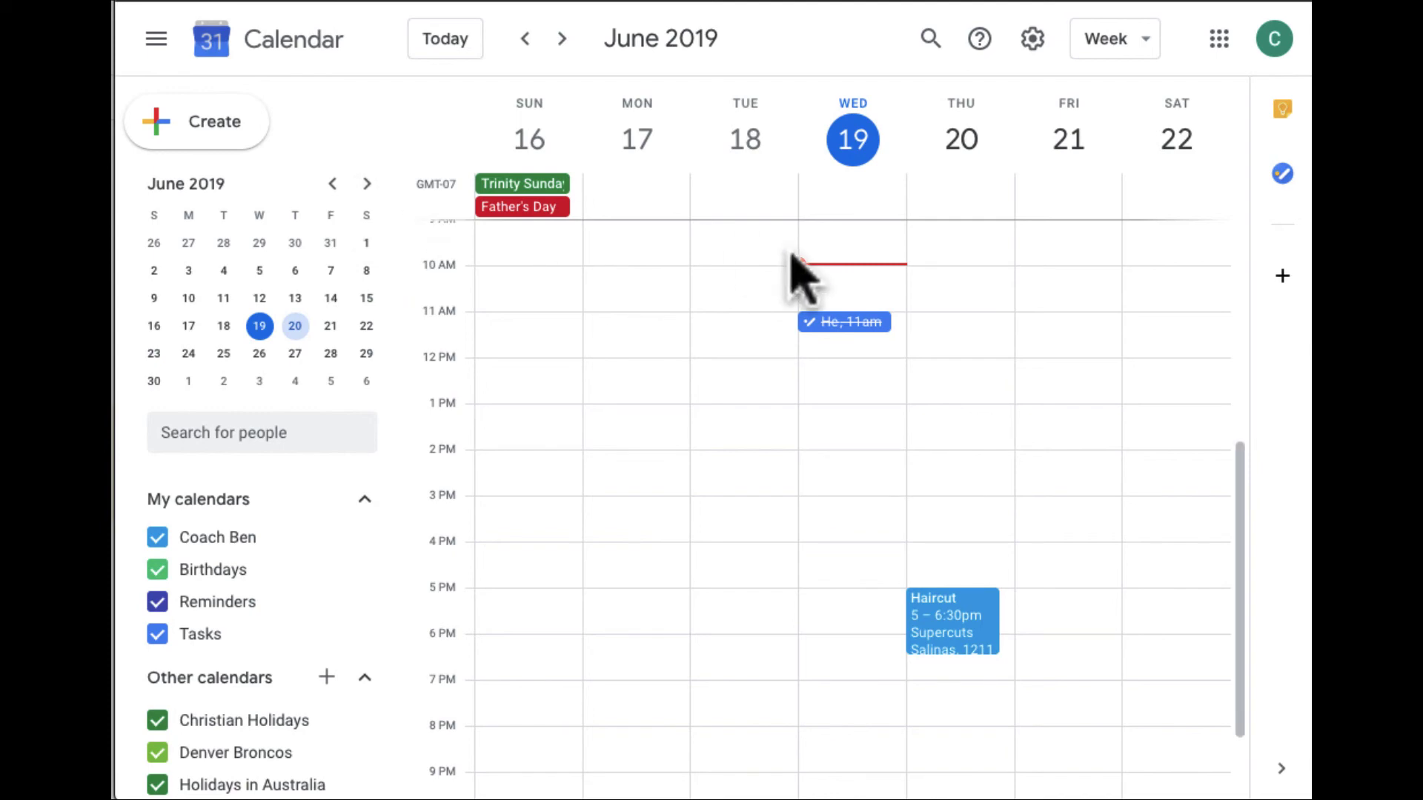
left_click(980, 41)
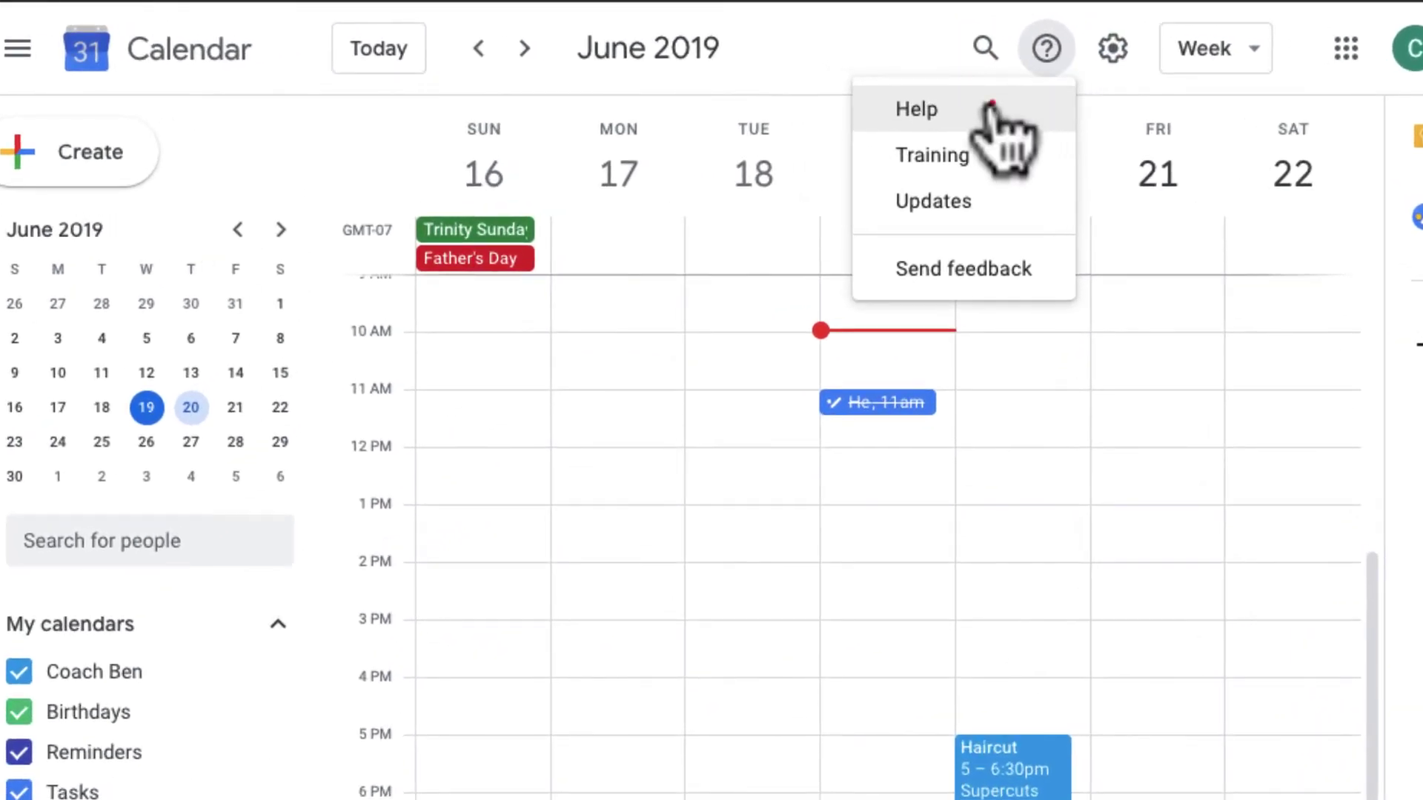
left_click(992, 104)
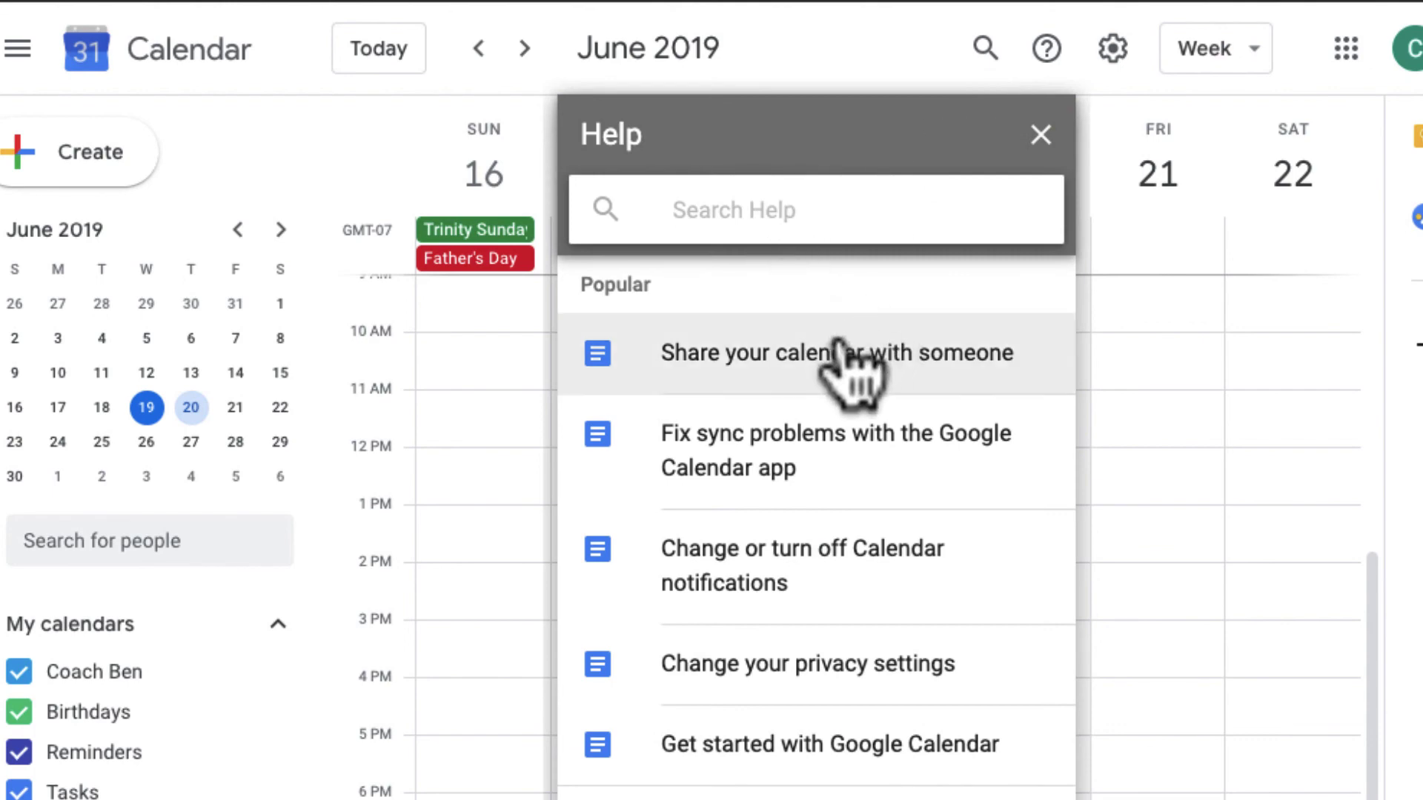
left_click(812, 209)
type("Adda")
key("BackSpace")
type("a cal")
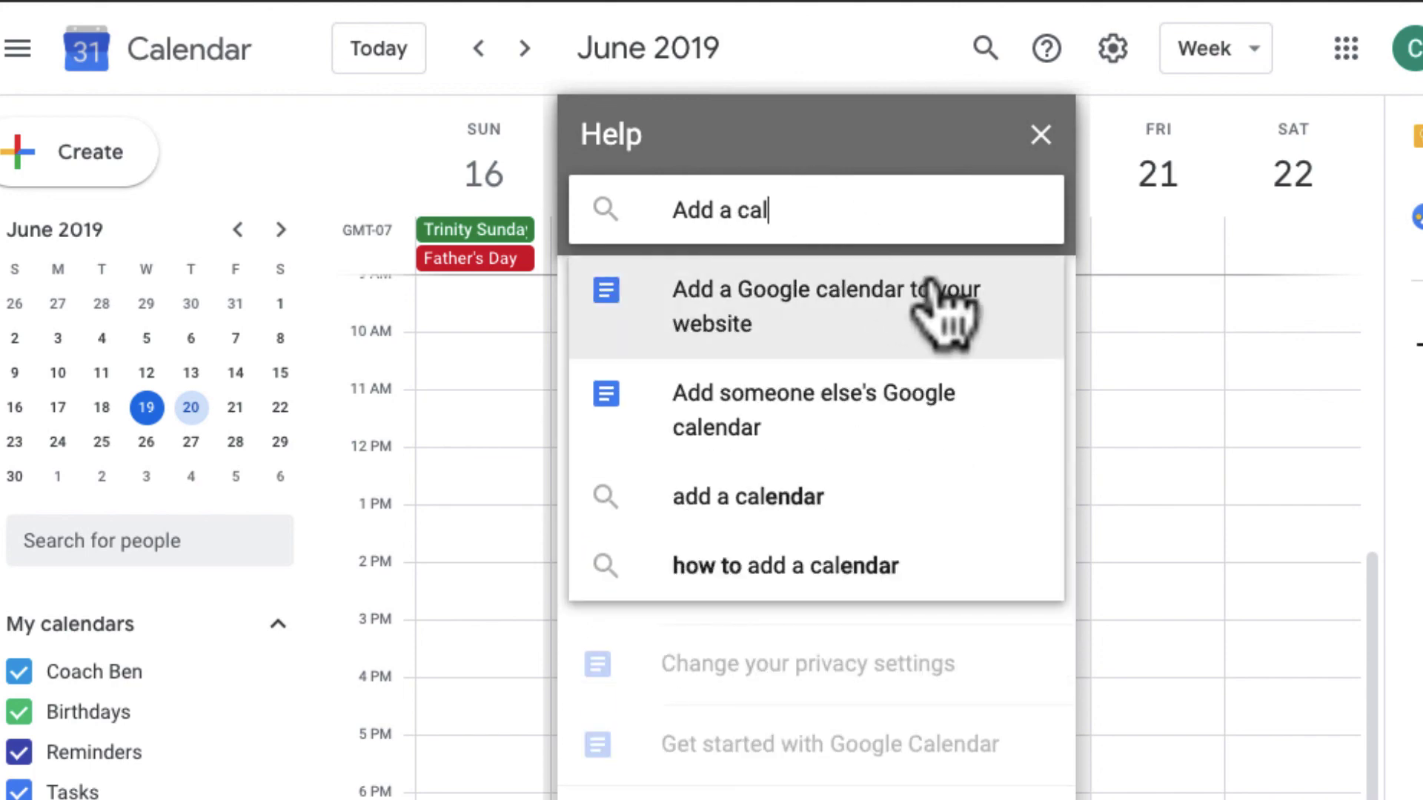
left_click(965, 413)
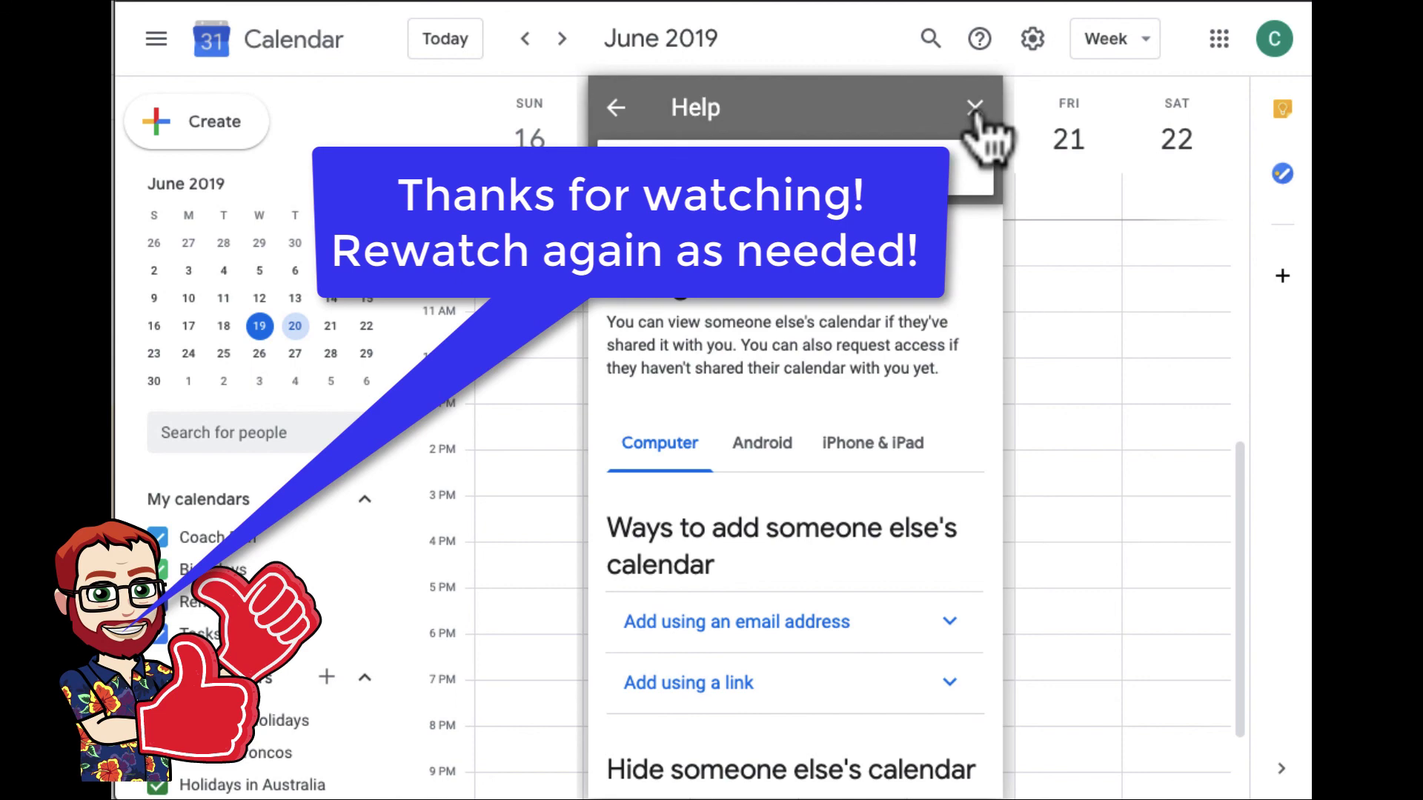
left_click(974, 108)
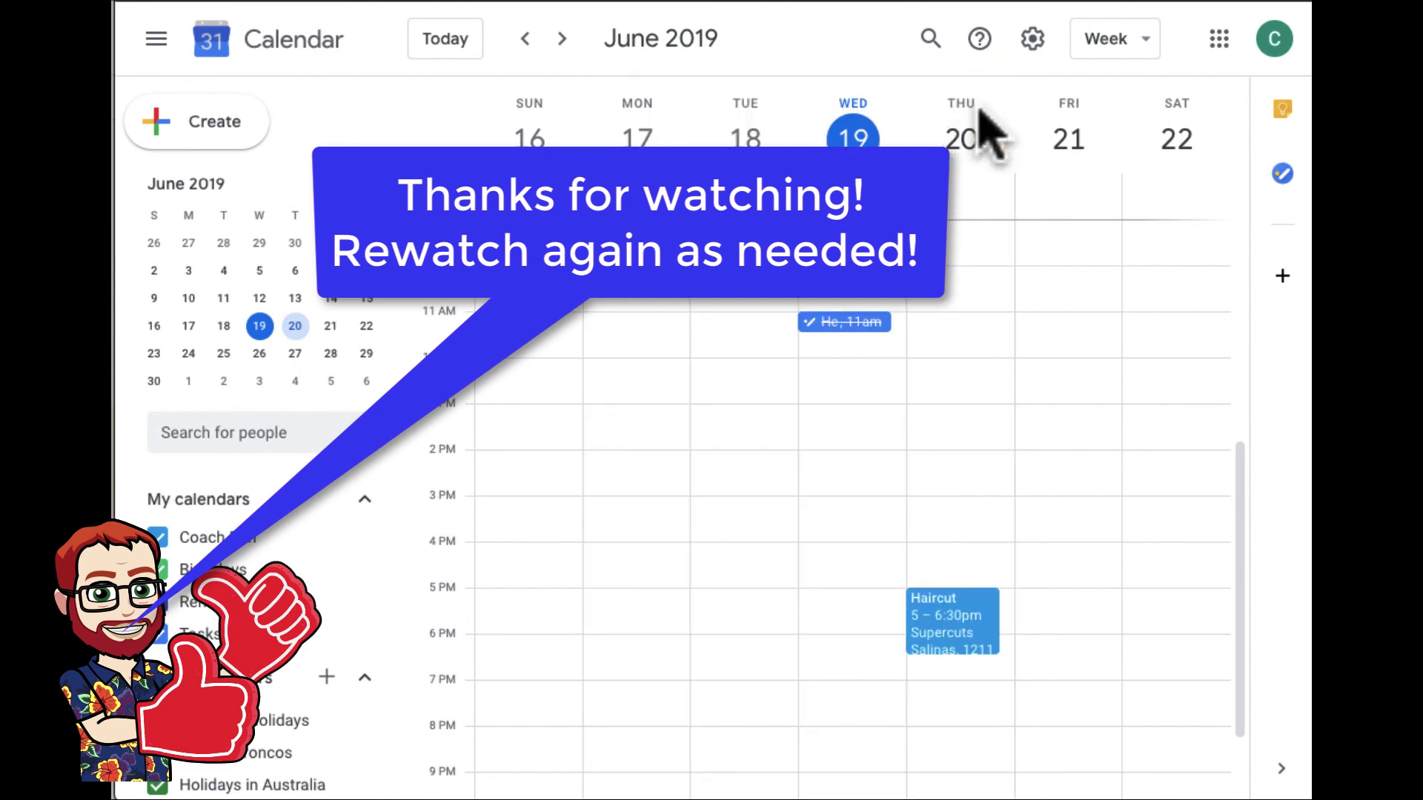